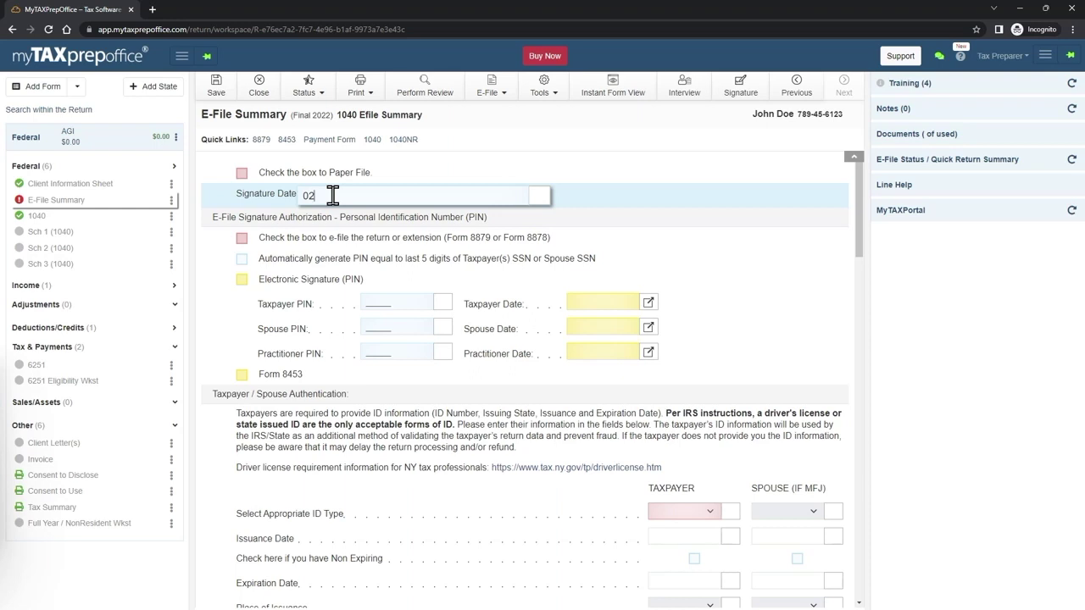
- Set the signature date to 02/20/2023 and tick the box to e-file the return
text(2023)
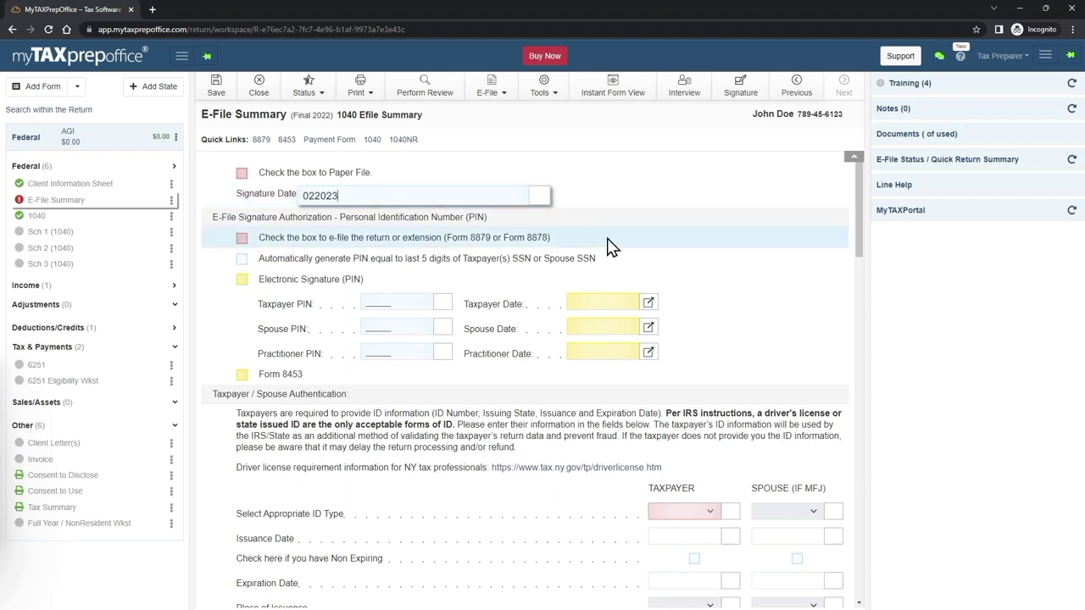
click(611, 246)
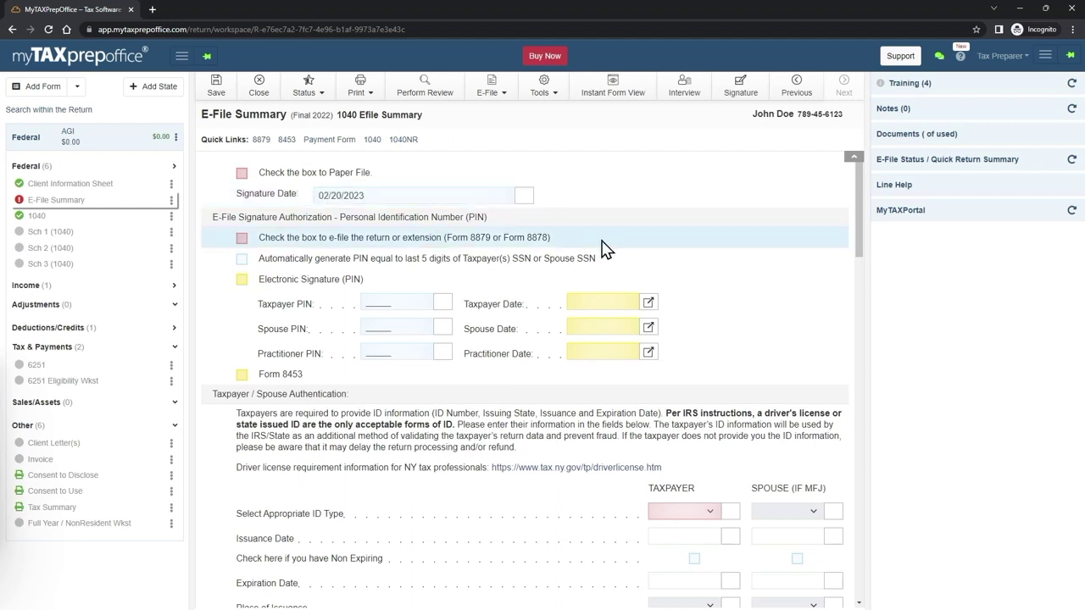
click(241, 238)
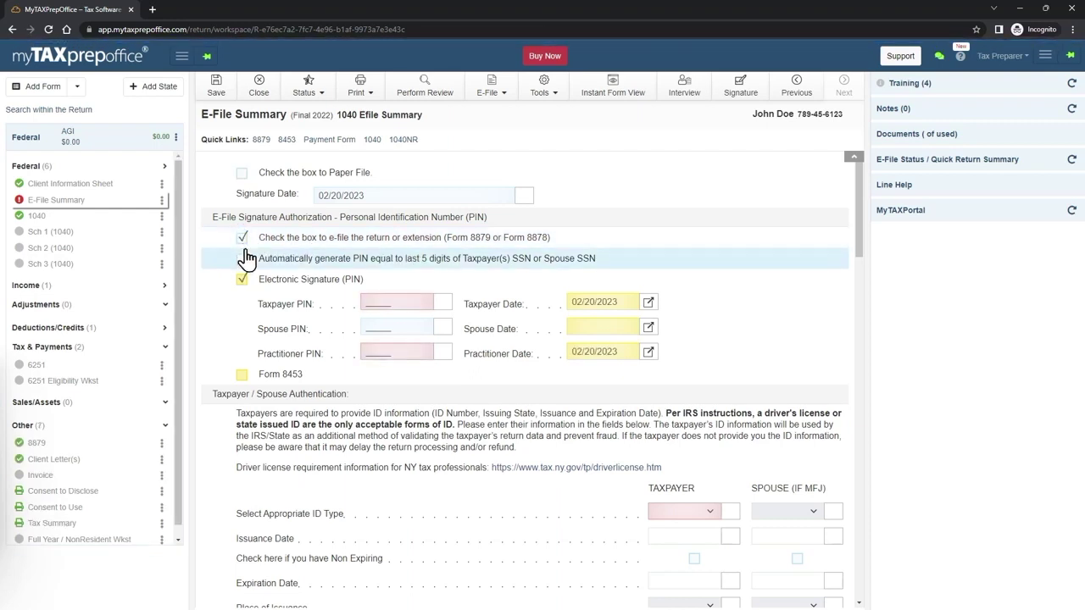
- Generate the taxpayer PIN from the SSN's last 5 digits and enter the practitioner PIN
drag(264, 258, 382, 278)
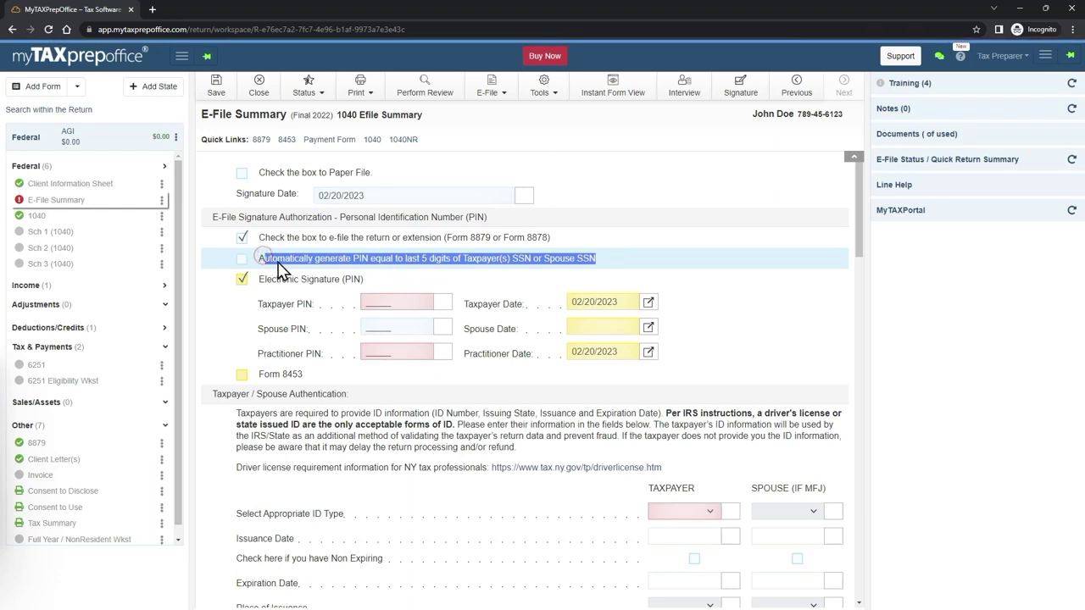
click(243, 260)
drag(265, 303, 307, 307)
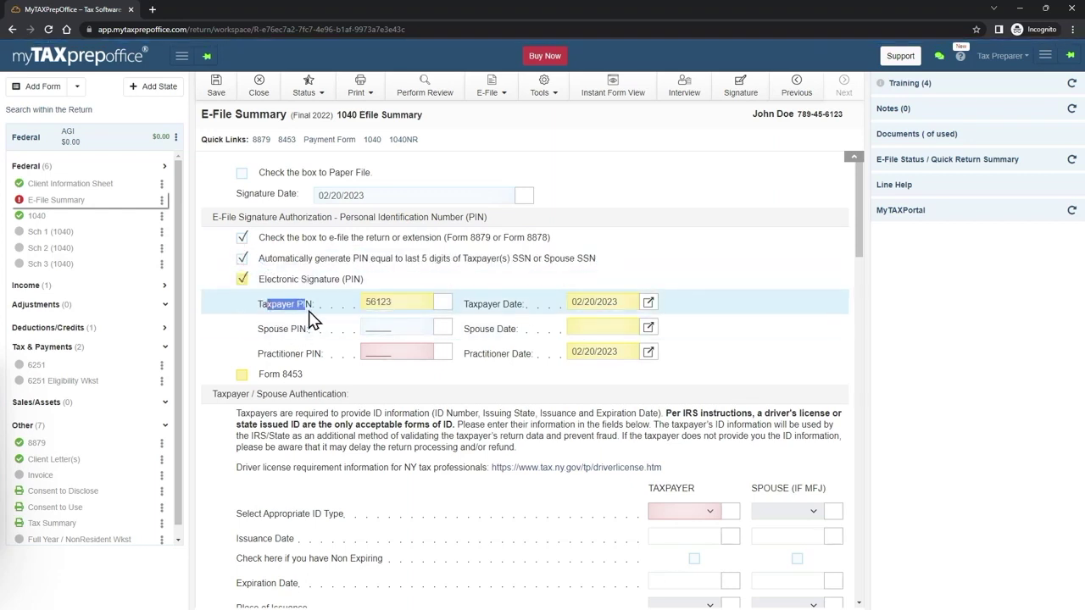
drag(270, 354, 310, 356)
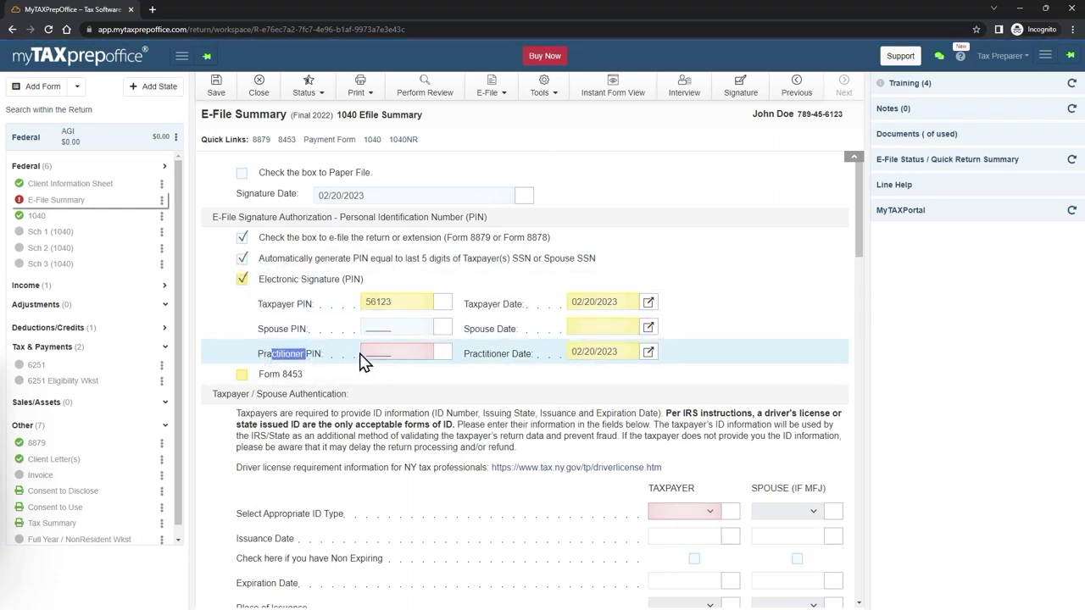
click(366, 353)
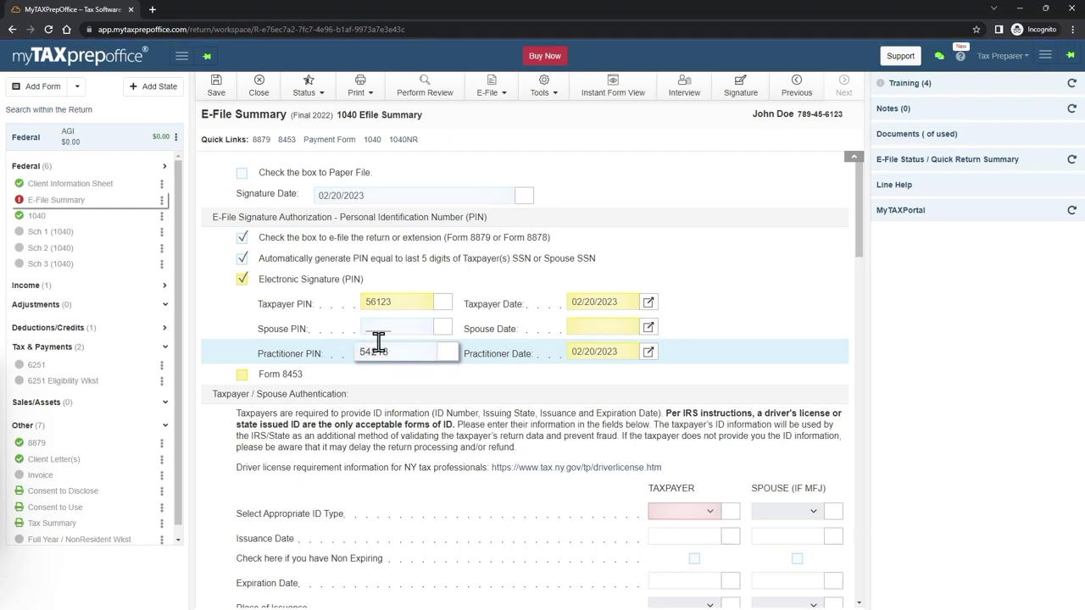
key(Tab)
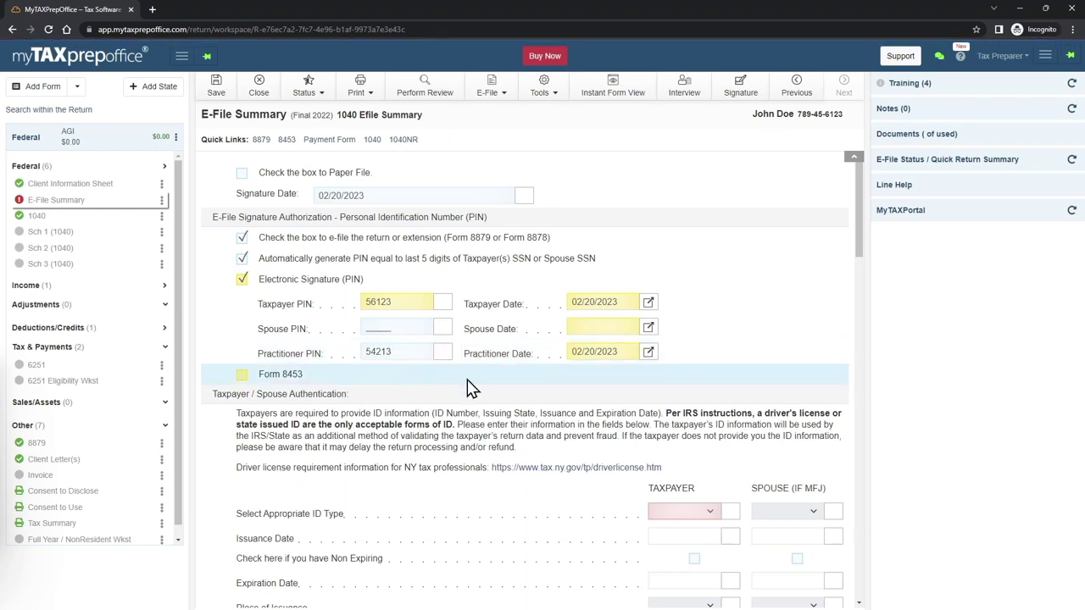
scroll(475, 382, down, 1)
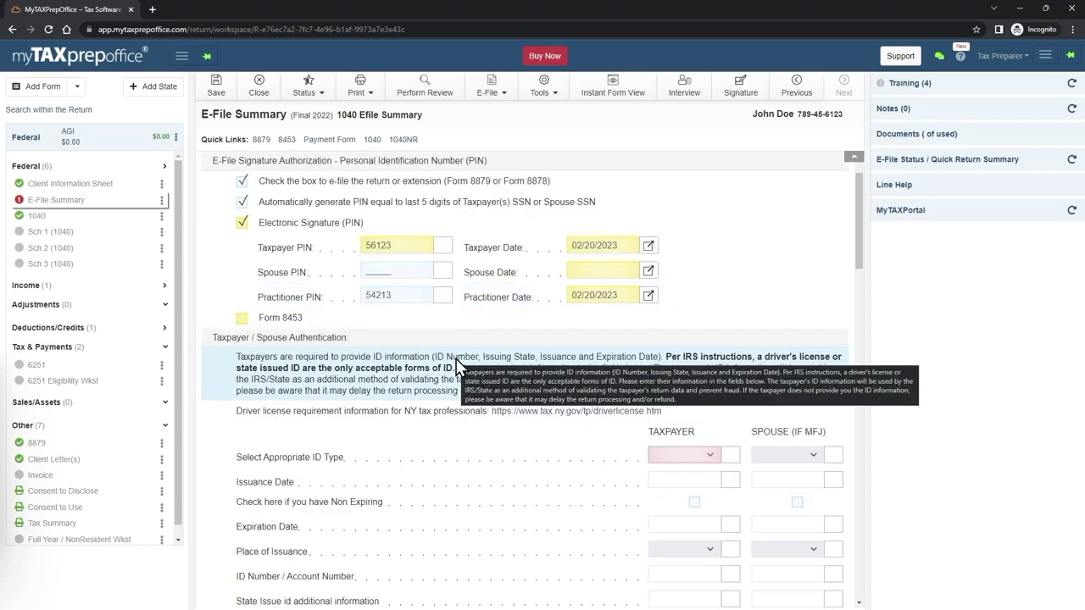
- Set the taxpayer's ID type to No ID Available and authorize ERO firm My Tax Office
click(710, 456)
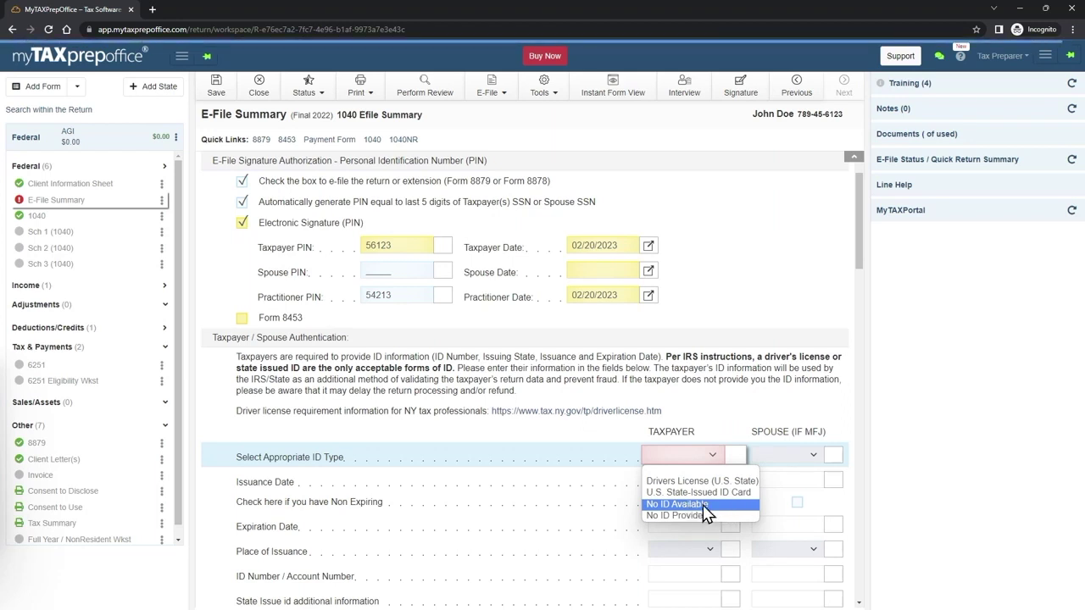
click(703, 507)
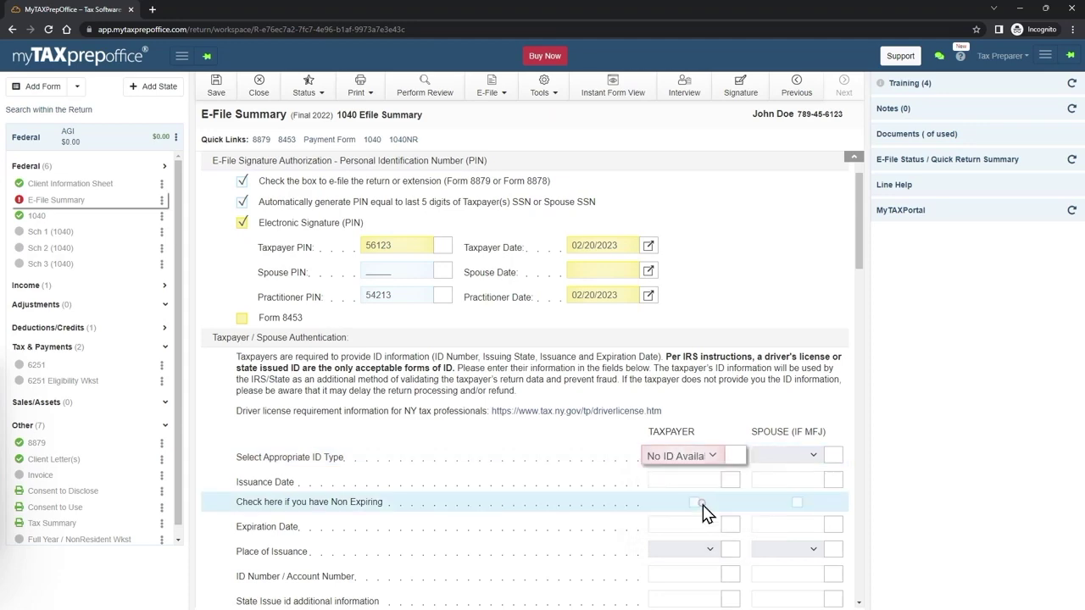
scroll(632, 485, down, 3)
scroll(613, 482, down, 2)
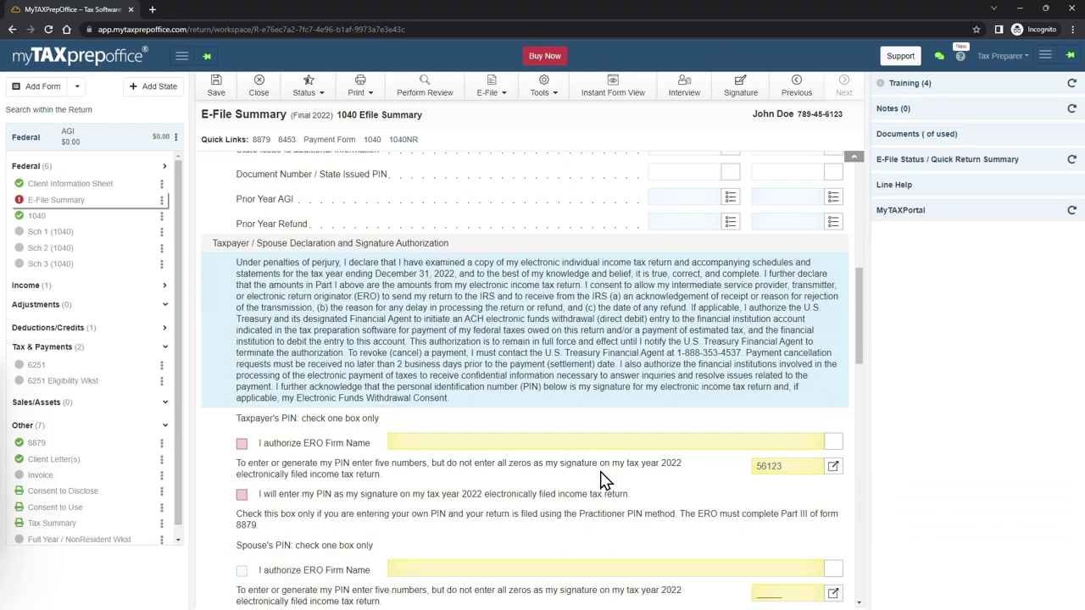
click(240, 445)
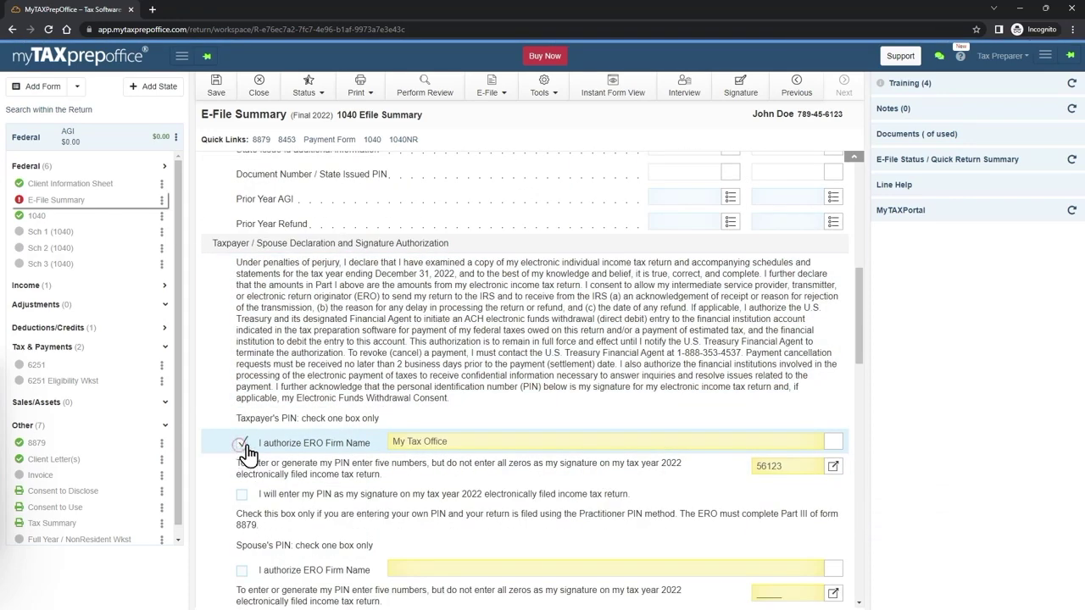
scroll(289, 449, down, 2)
scroll(339, 439, down, 1)
scroll(347, 445, down, 3)
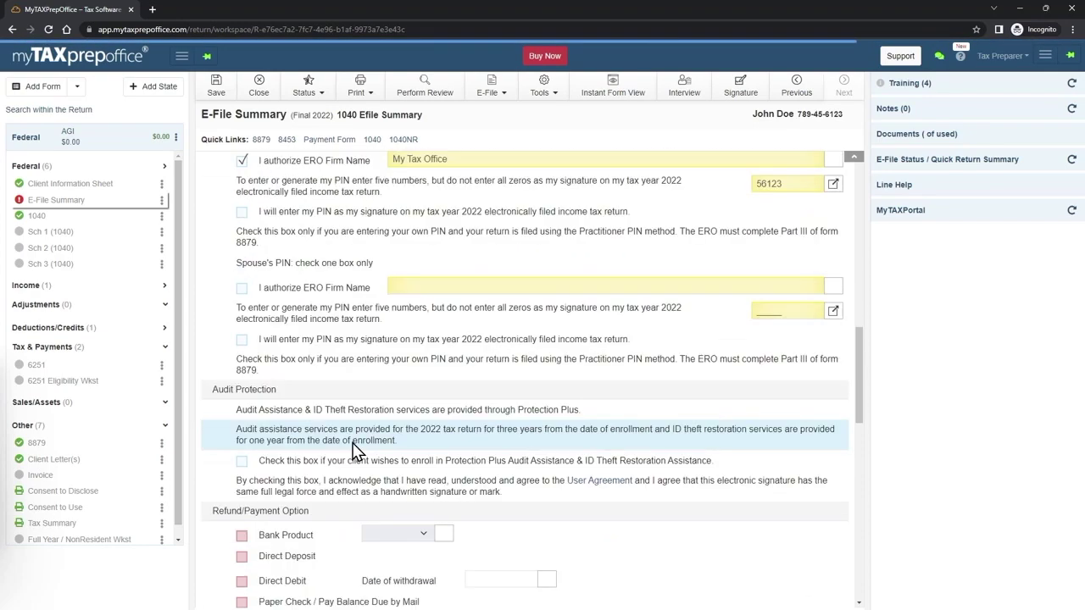
scroll(337, 453, down, 1)
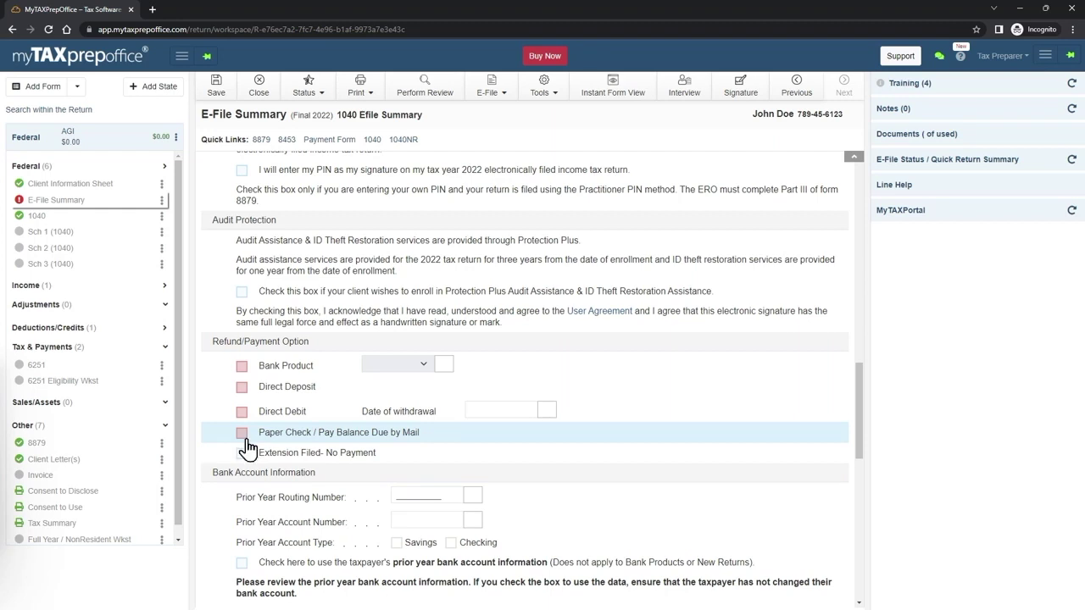
- Tick Paper Check / Pay Balance Due by Mail under Refund/Payment Option
drag(212, 341, 309, 350)
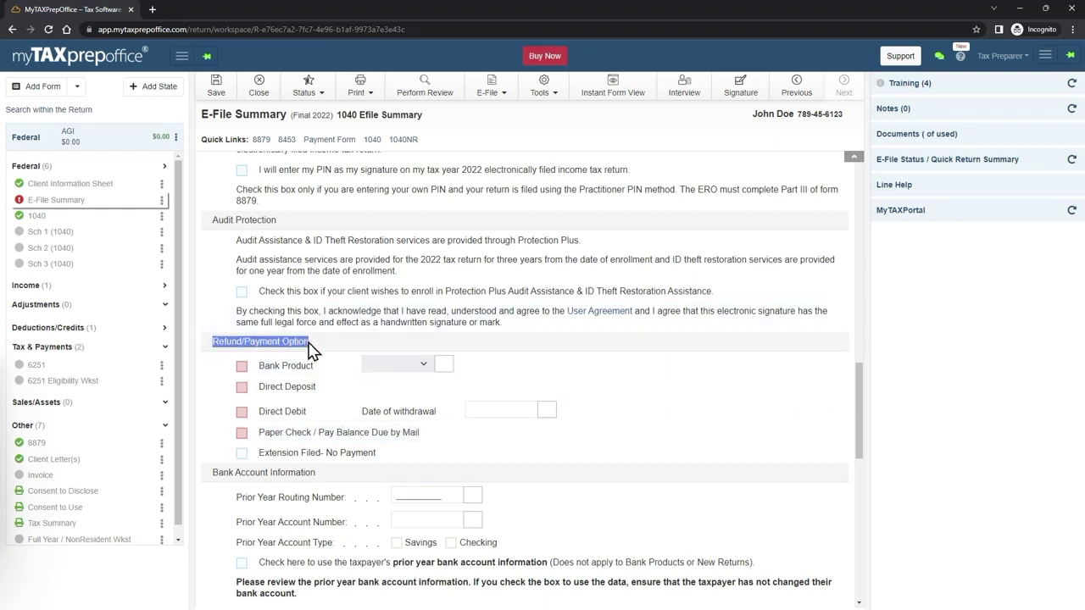
click(243, 434)
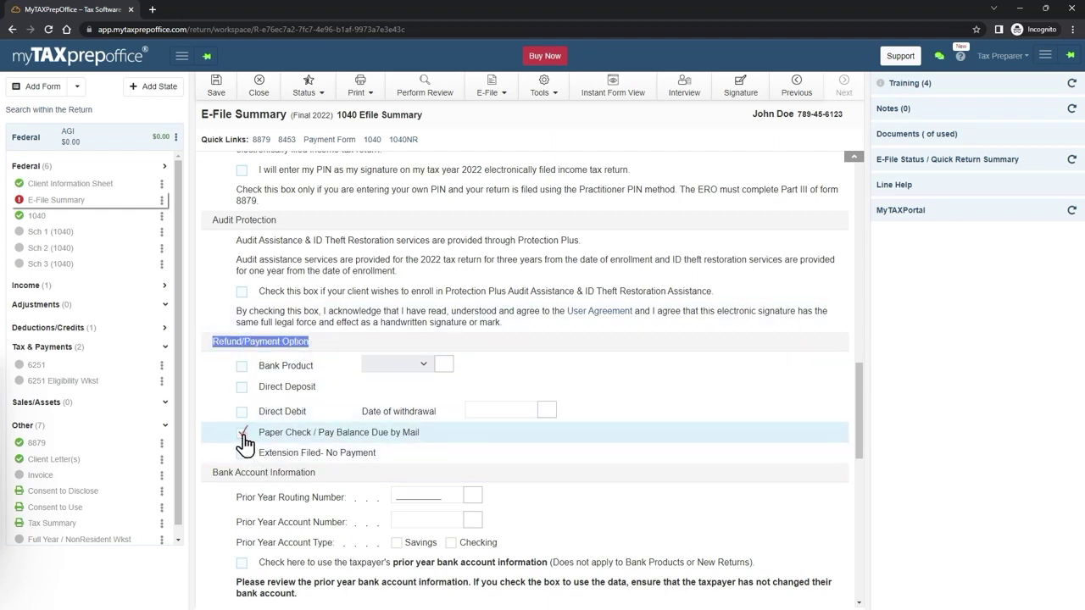
scroll(310, 466, down, 2)
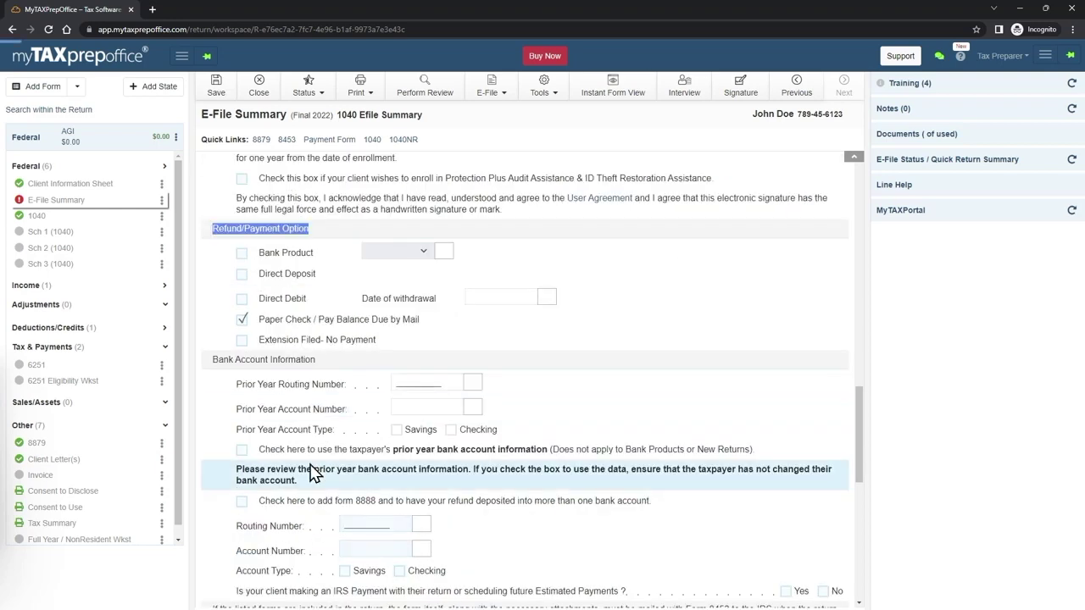
scroll(310, 473, down, 2)
- Review the refund and prior-year bank account fields, leaving them blank
drag(241, 422, 476, 468)
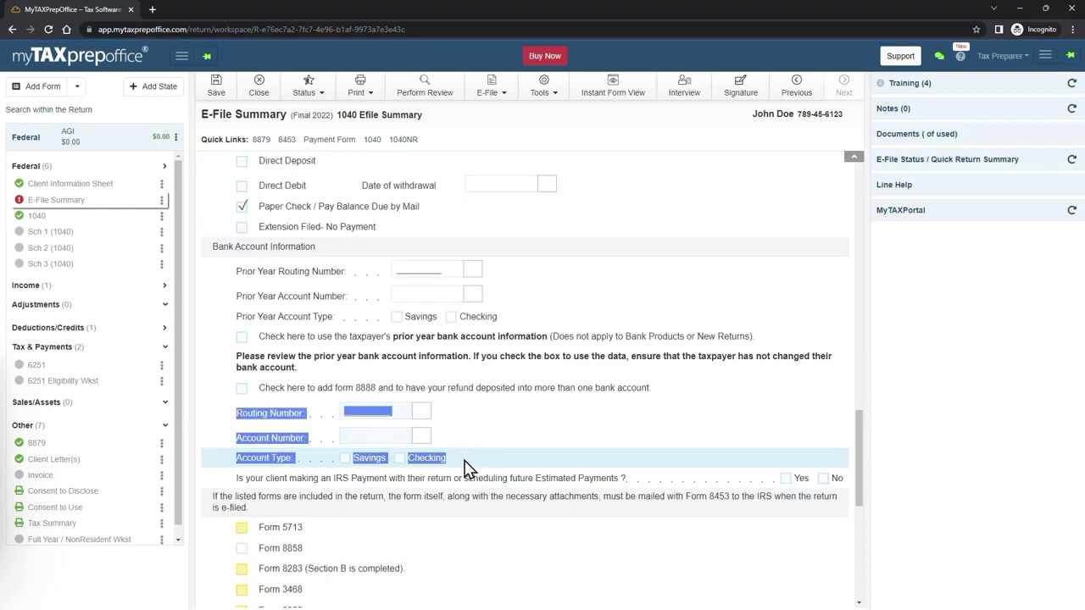
click(463, 467)
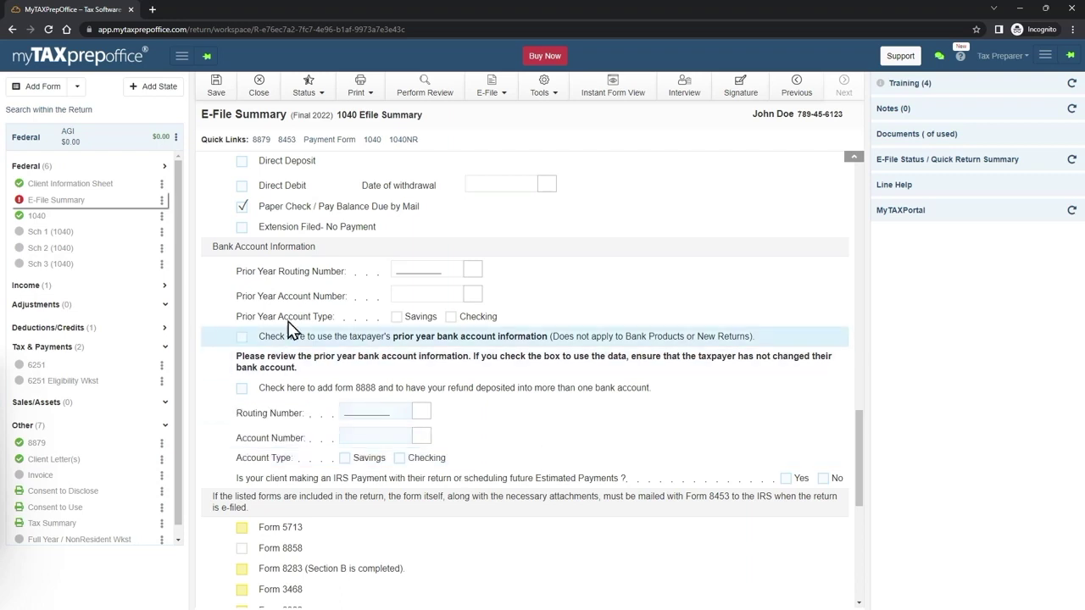
drag(232, 272, 507, 329)
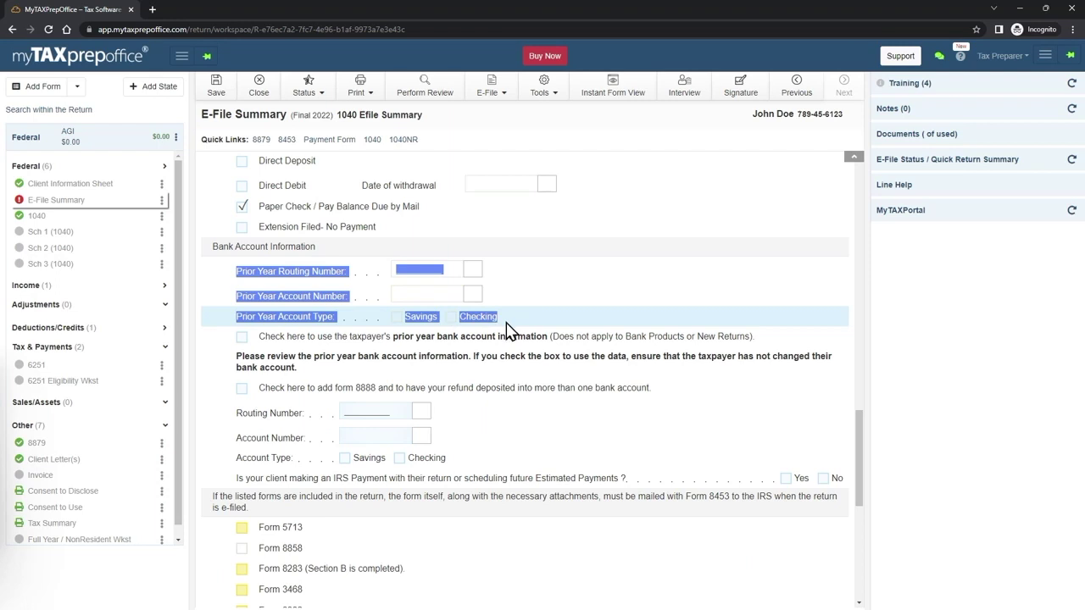
click(505, 331)
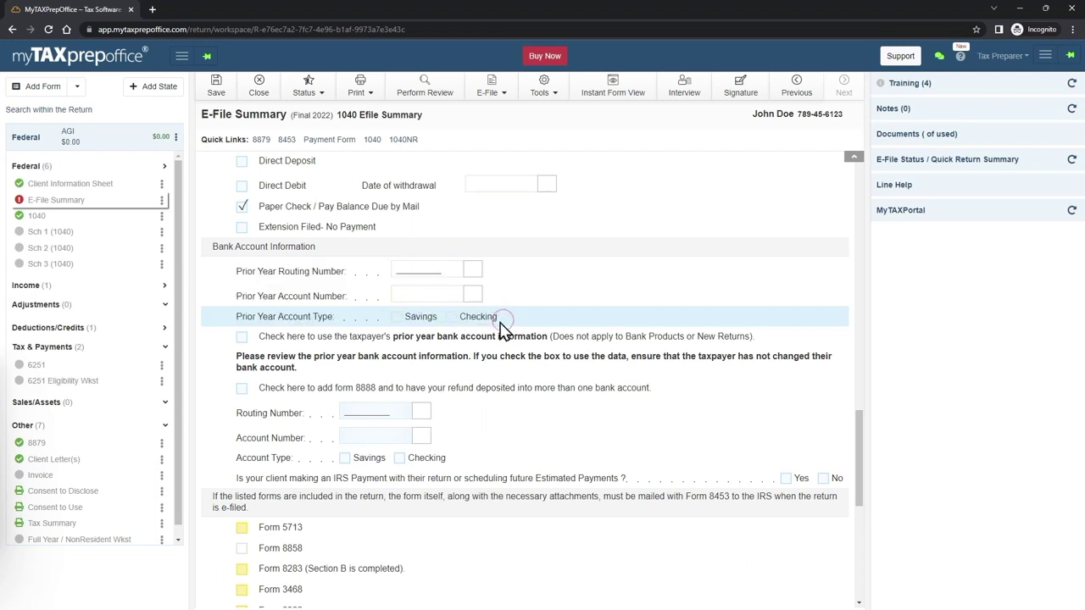
drag(293, 337, 757, 344)
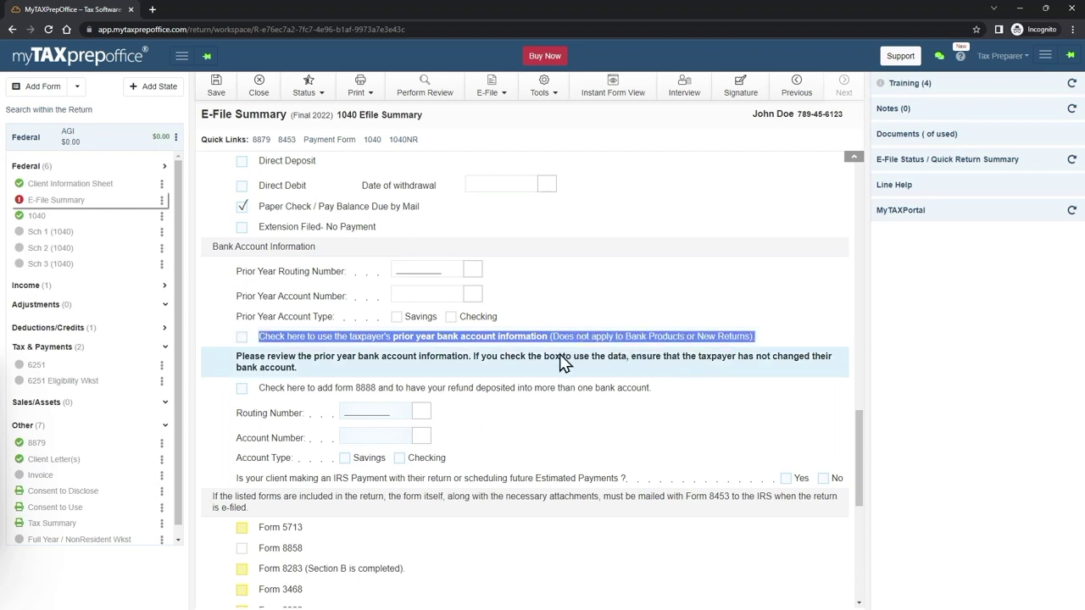
drag(239, 271, 492, 322)
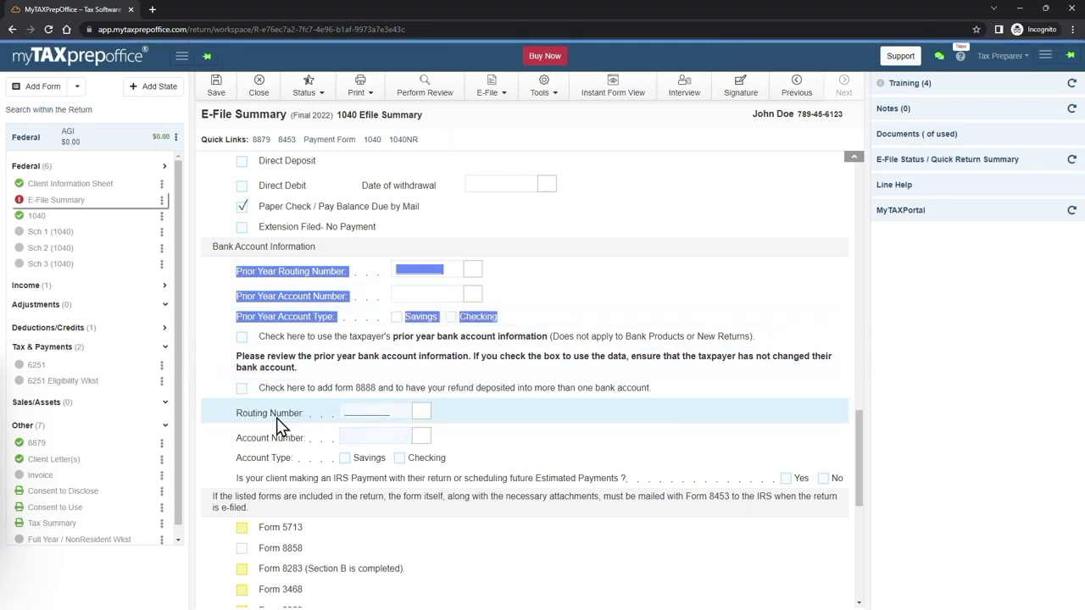
drag(235, 408, 452, 477)
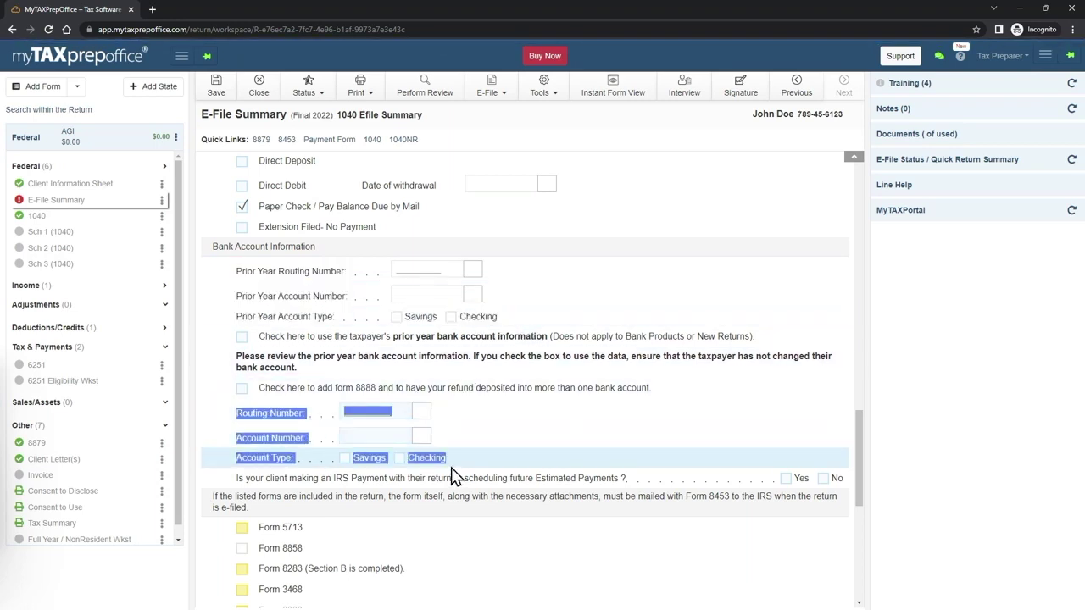
click(567, 466)
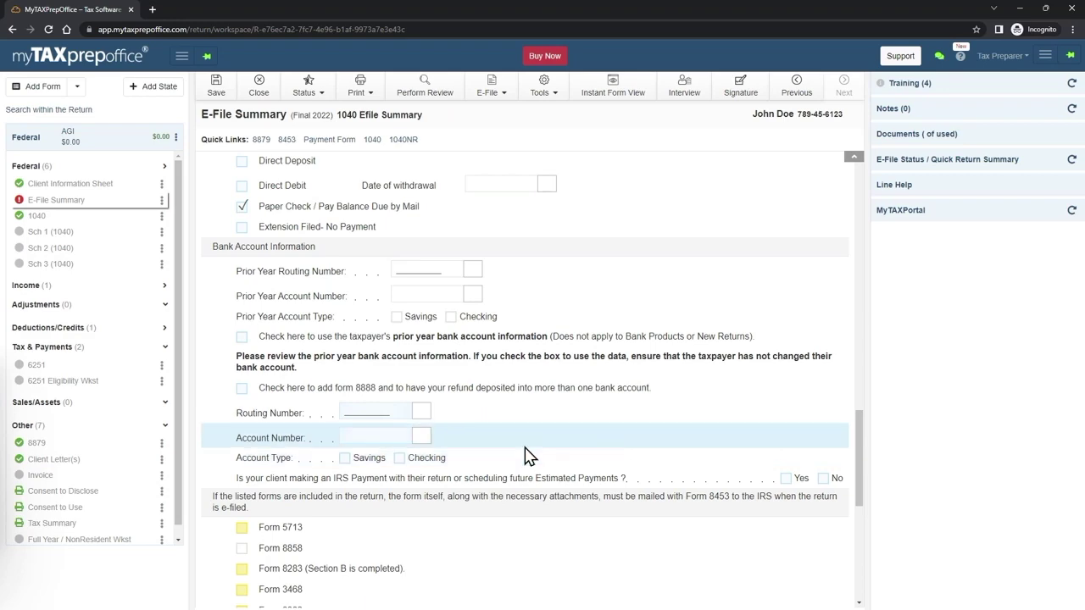
- In Preparer Information, enter the preparer's name and PTIN
scroll(525, 456, down, 2)
scroll(525, 456, down, 4)
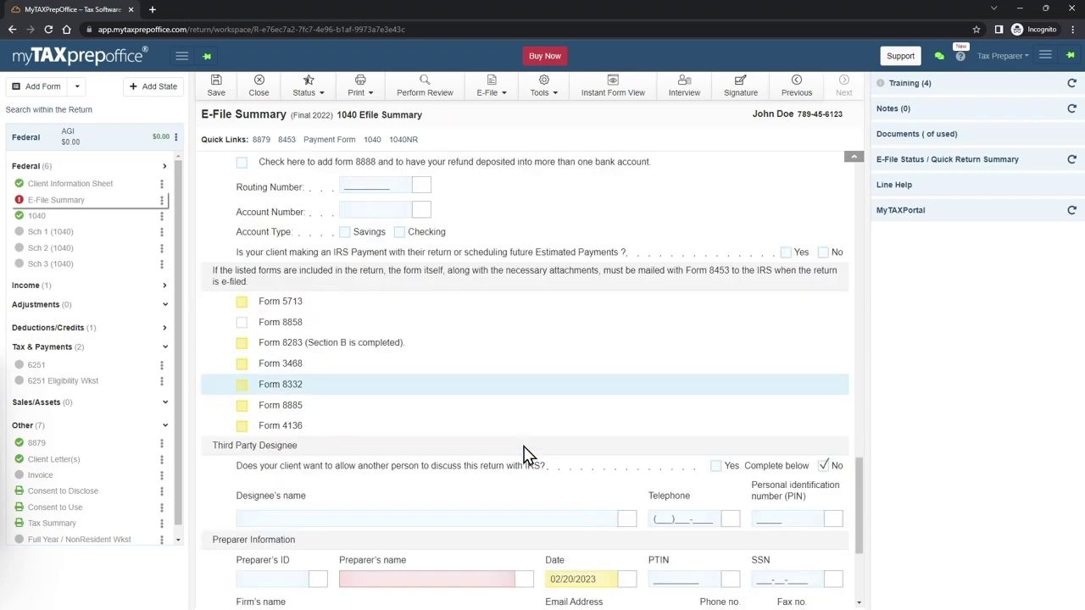
scroll(346, 465, down, 1)
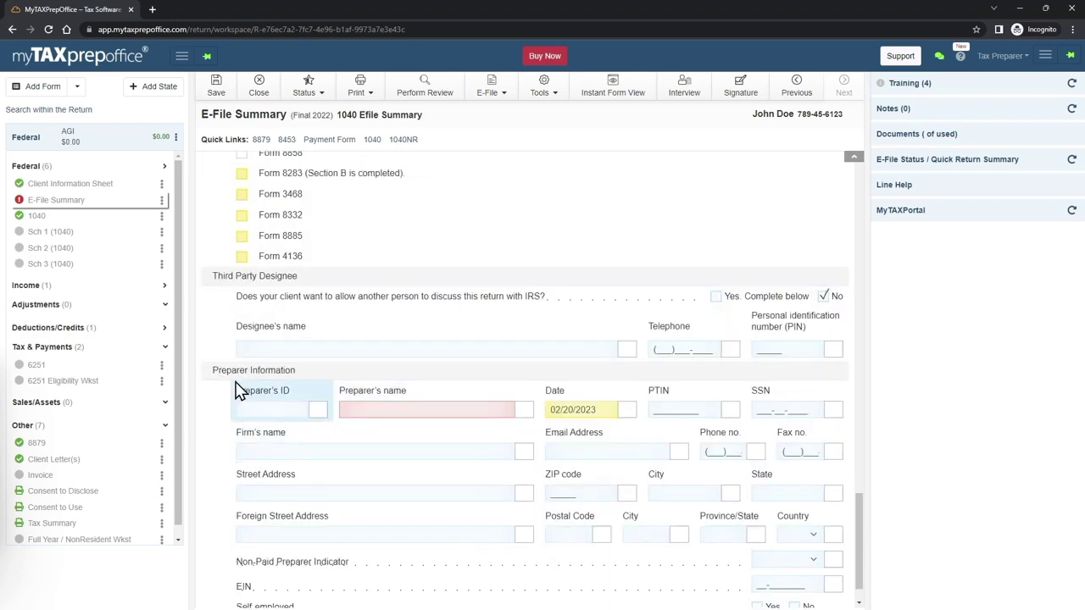
drag(214, 379, 308, 380)
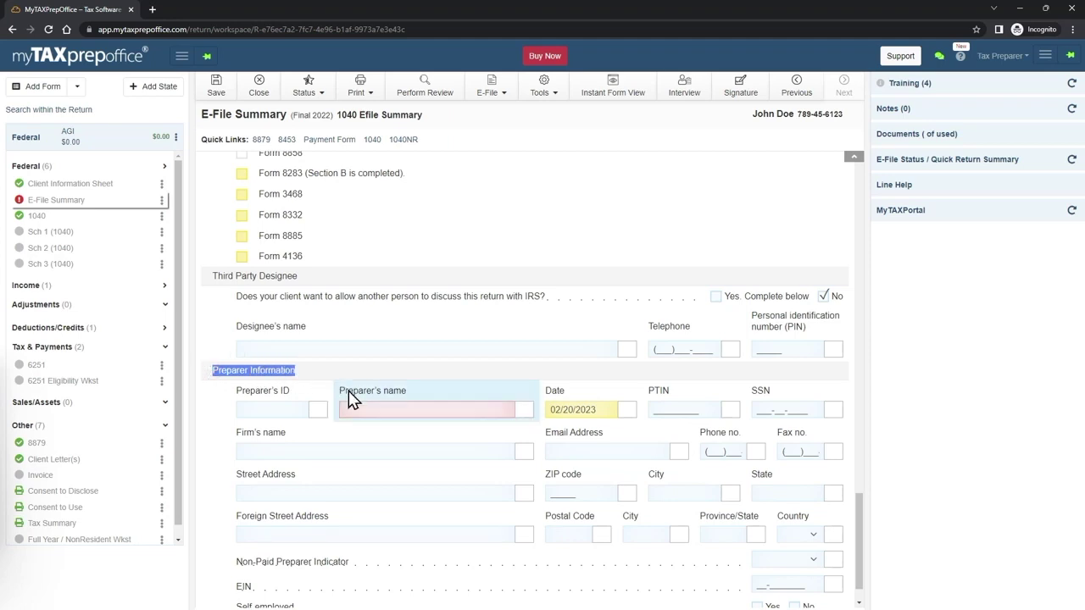
drag(292, 391, 236, 395)
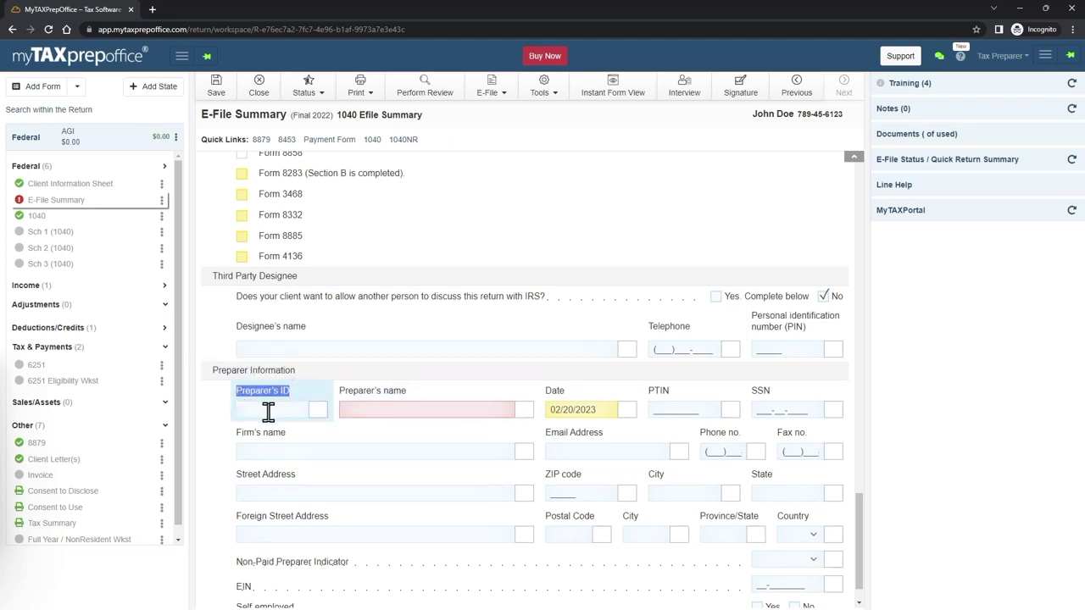
click(268, 412)
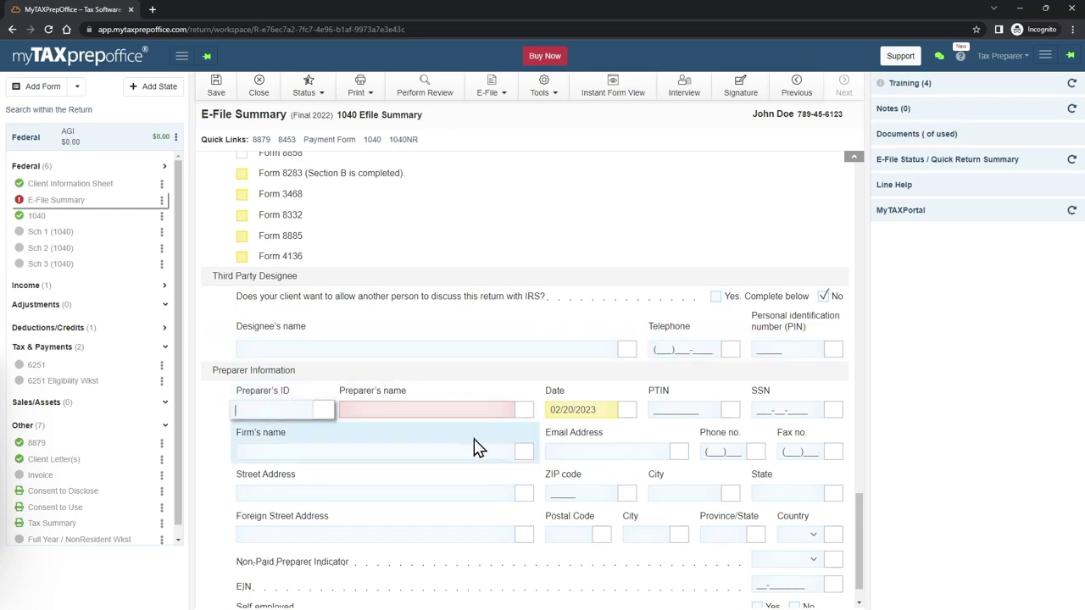
click(395, 409)
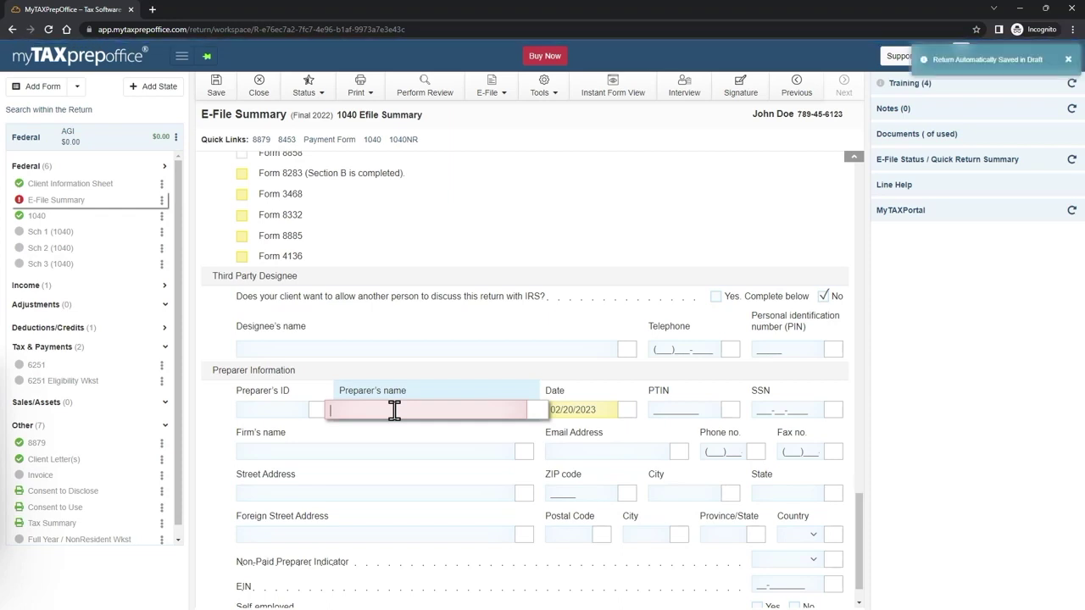
text(MTPO)
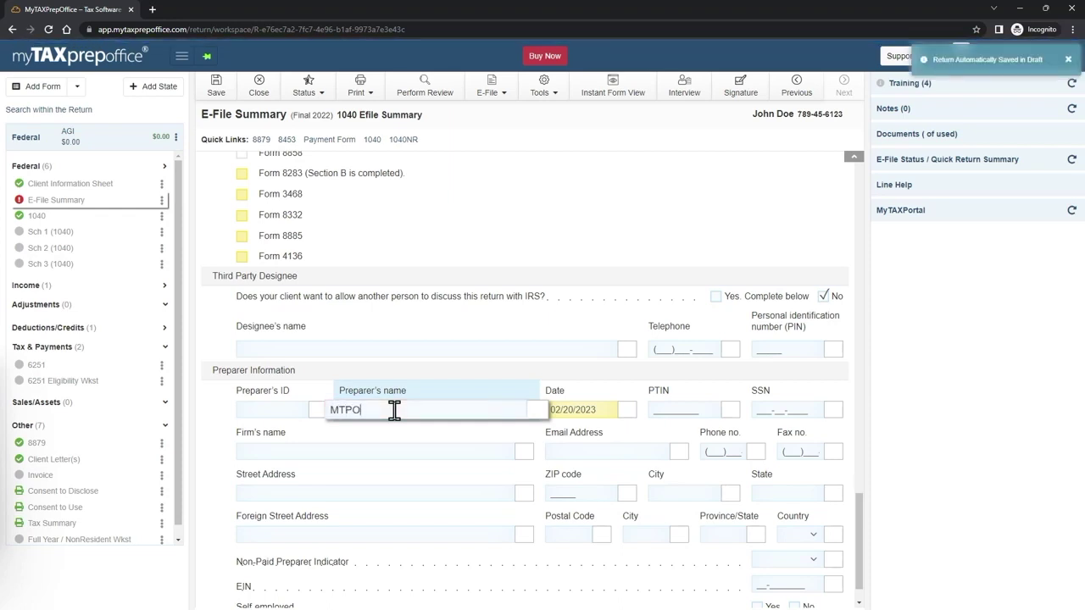
text( Prepa)
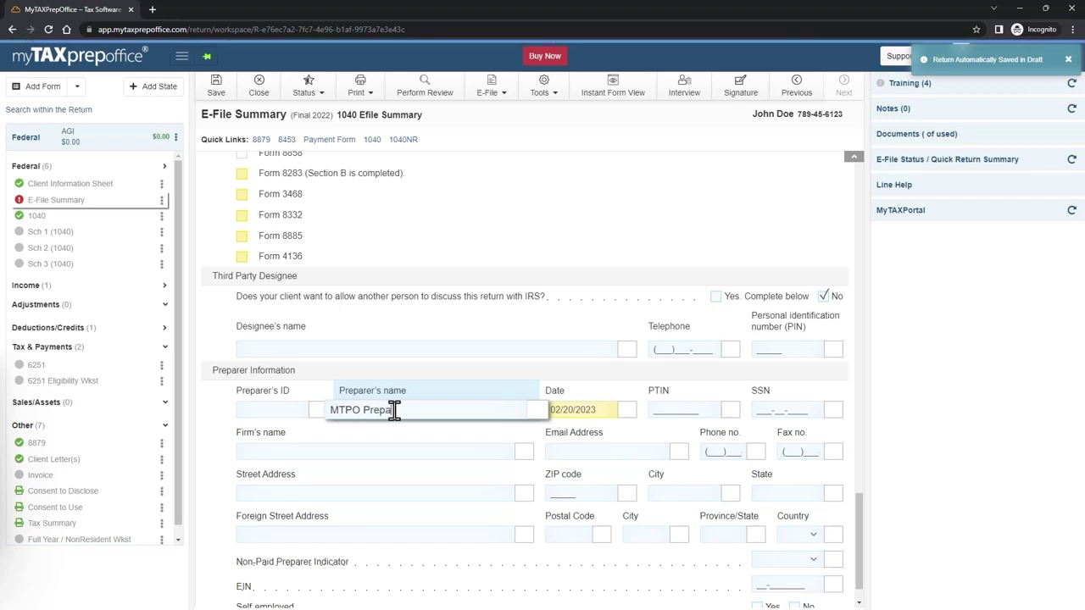
text(rer)
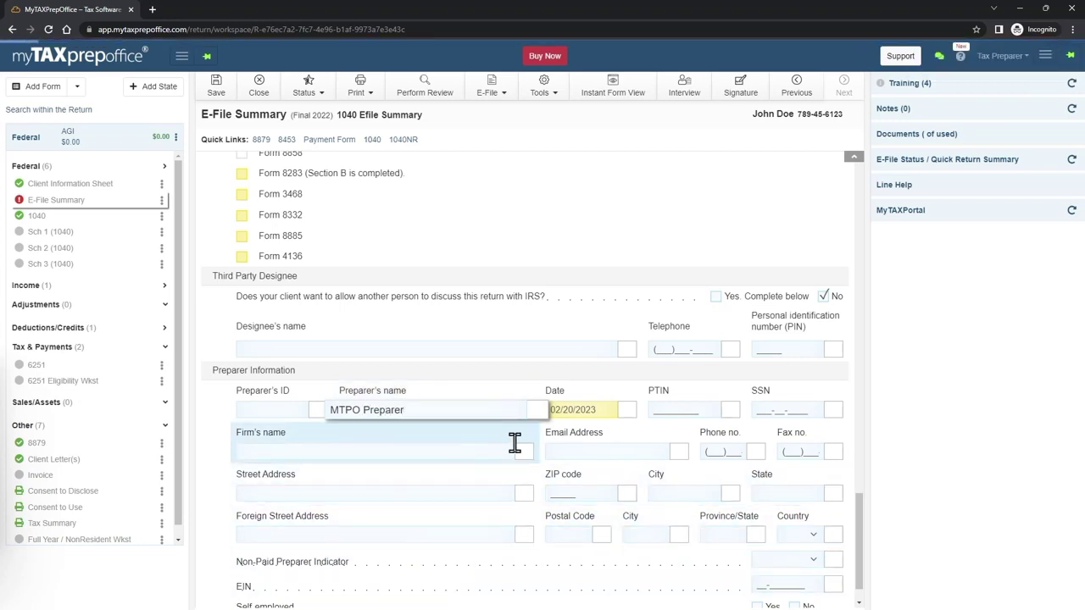
key(Tab)
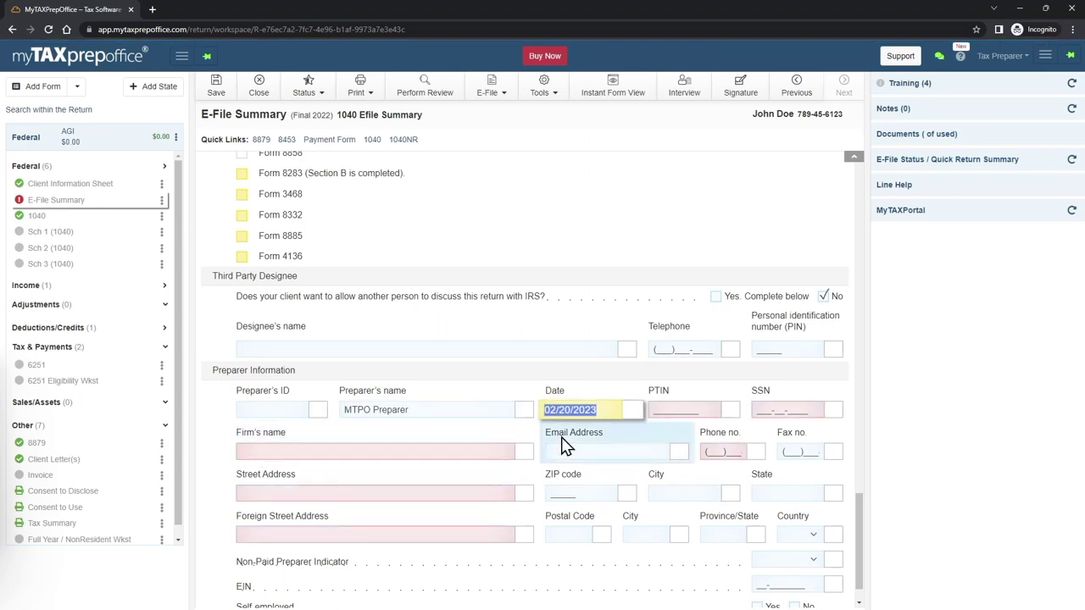
click(663, 410)
text(P)
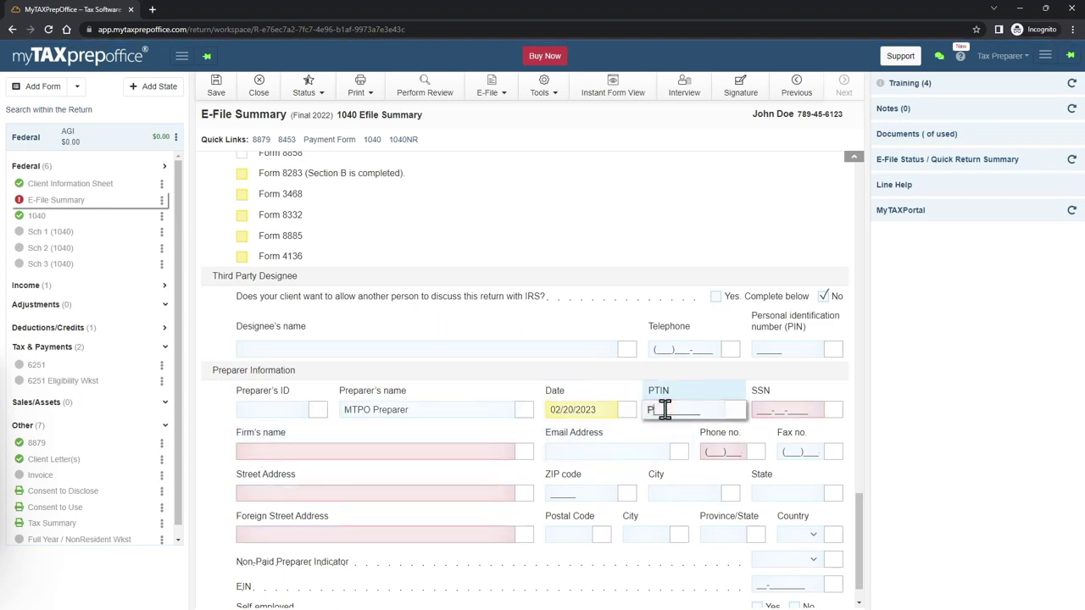
text(00001234)
- Enter firm name Testing LLC, its phone number, and its Miami street address and ZIP
drag(416, 455, 695, 432)
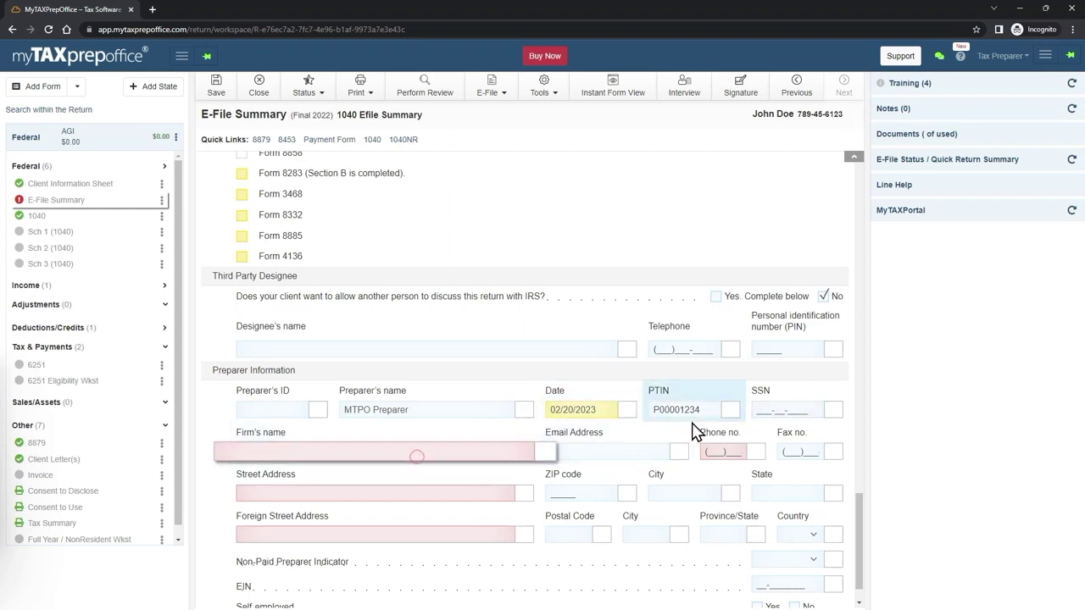
text(Testing LLC)
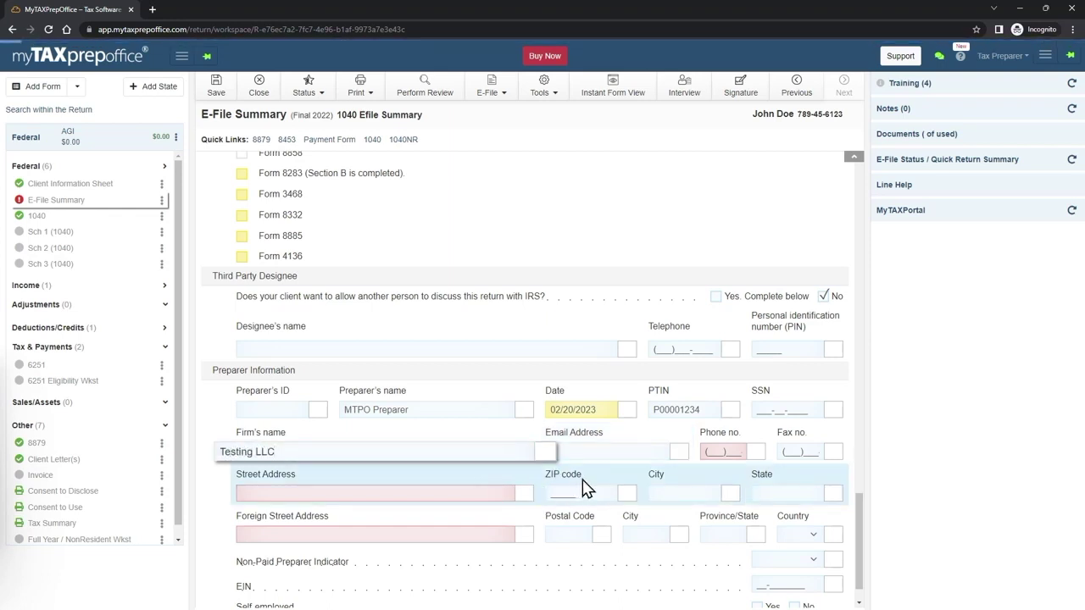
click(716, 450)
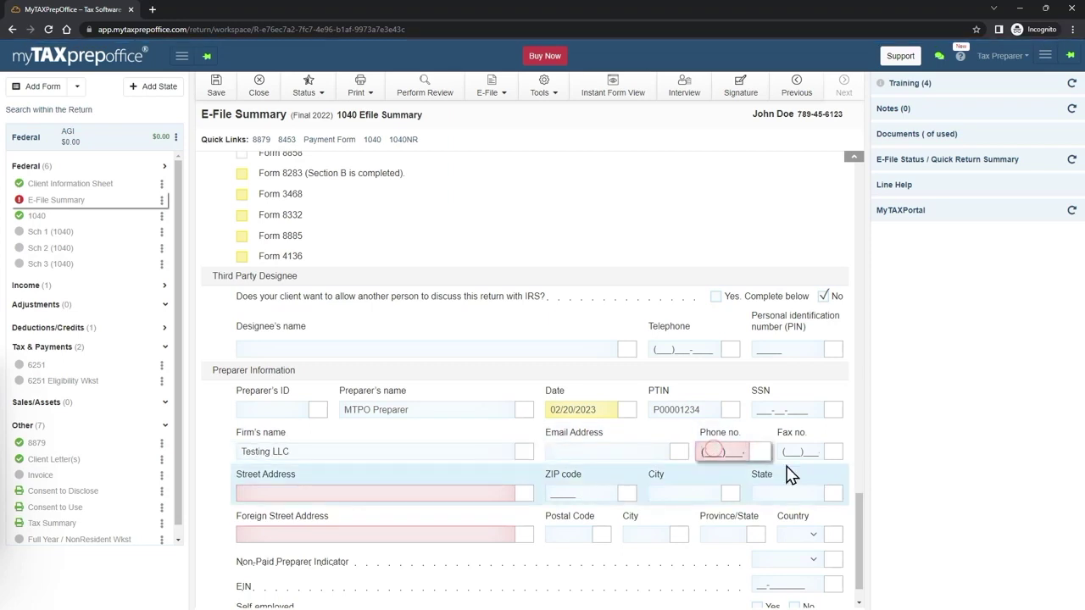
text(307)
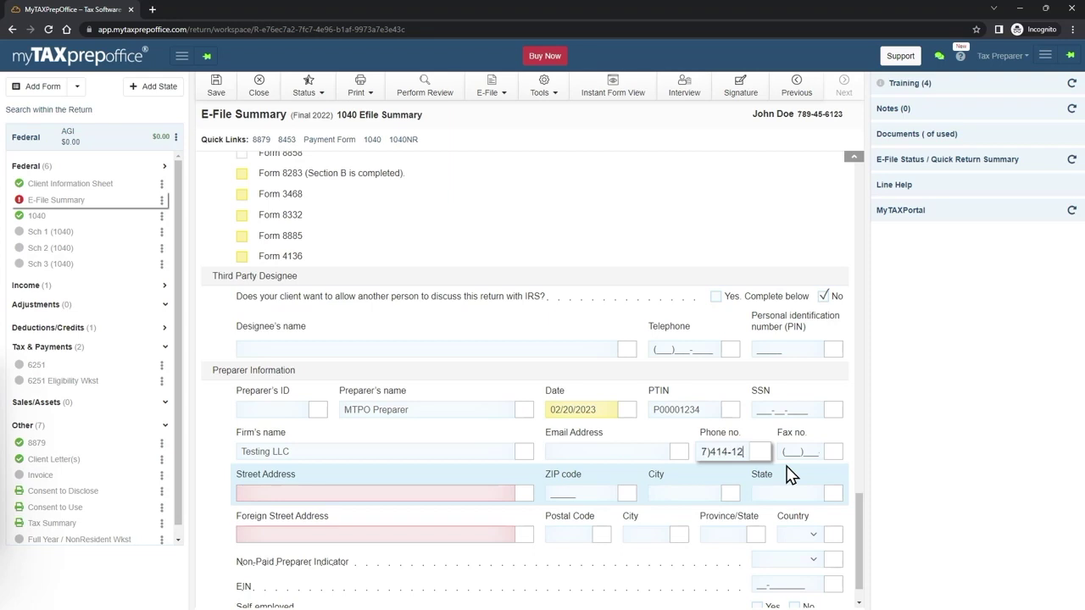
key(Tab)
key(Tab)
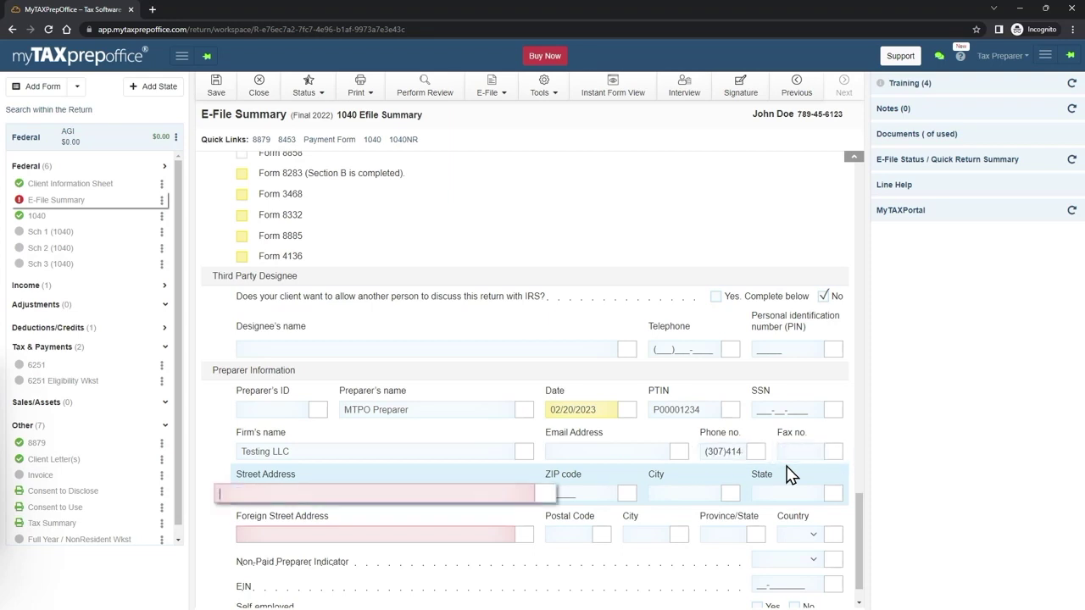
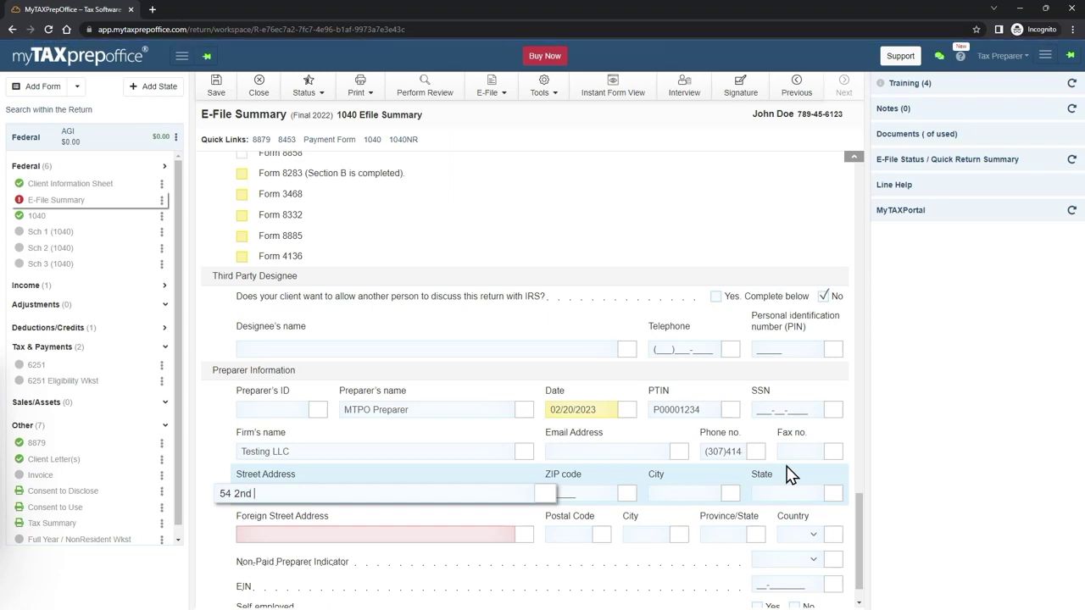
key(Tab)
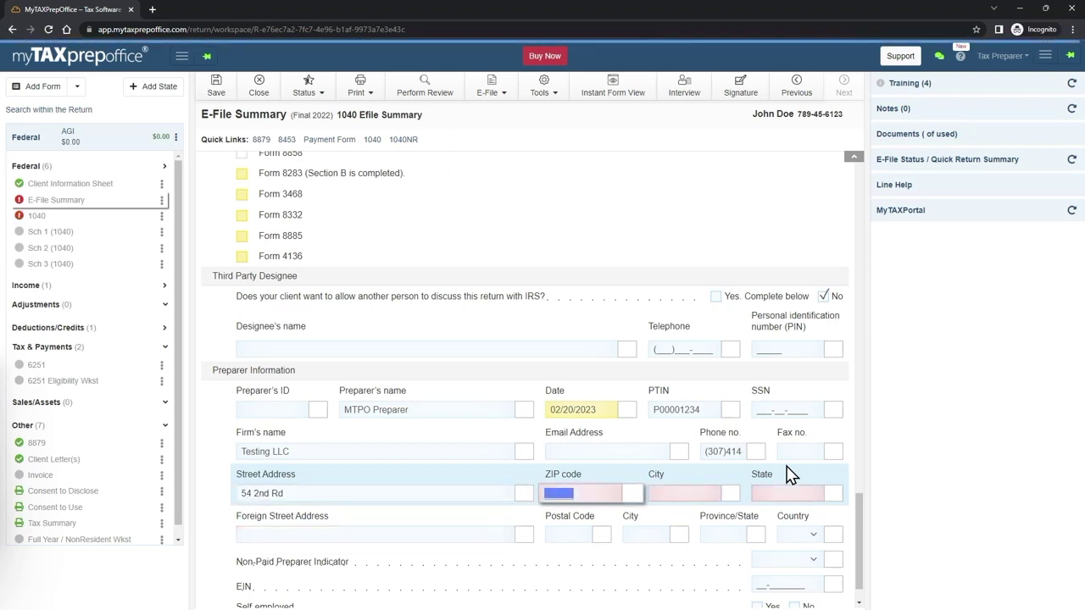
text(33126)
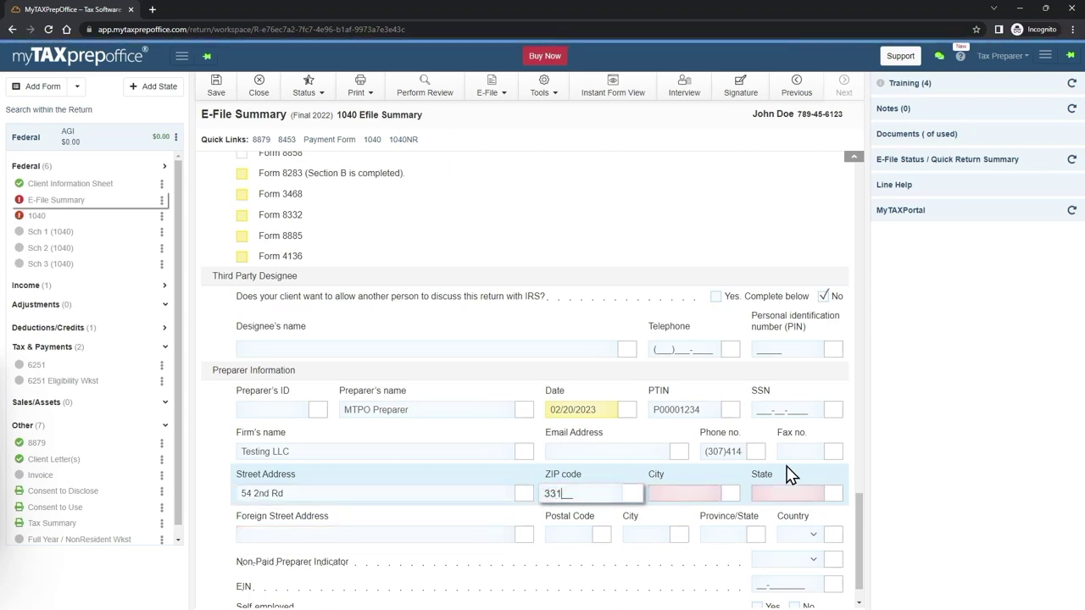
key(Tab)
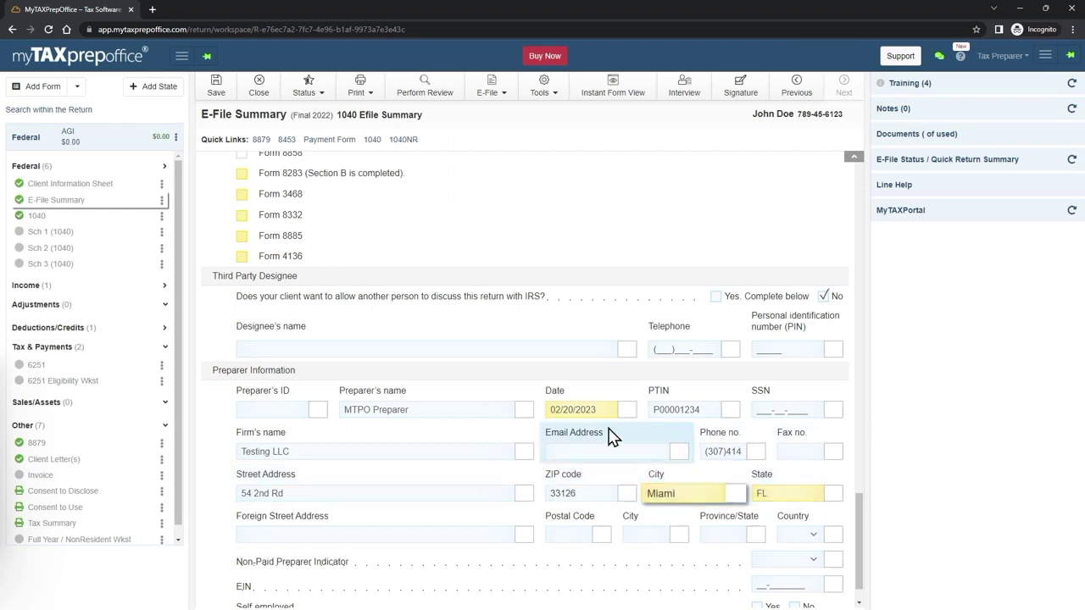
scroll(582, 441, down, 1)
drag(116, 205, 30, 212)
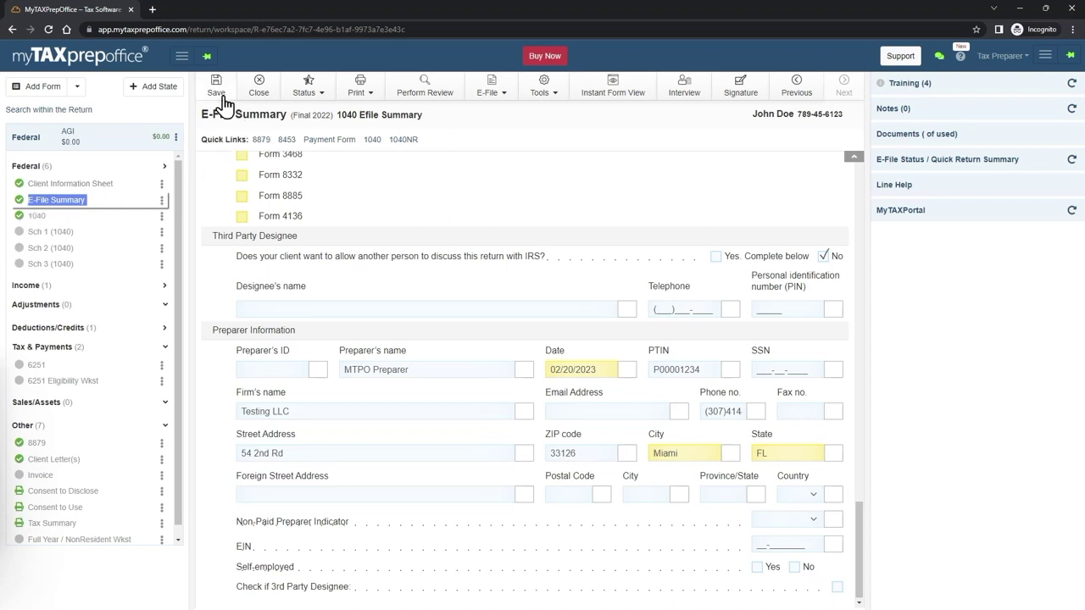
- Save, open Form 1040 and scroll to dependents and Income line 1a, still at 0
click(222, 95)
click(38, 217)
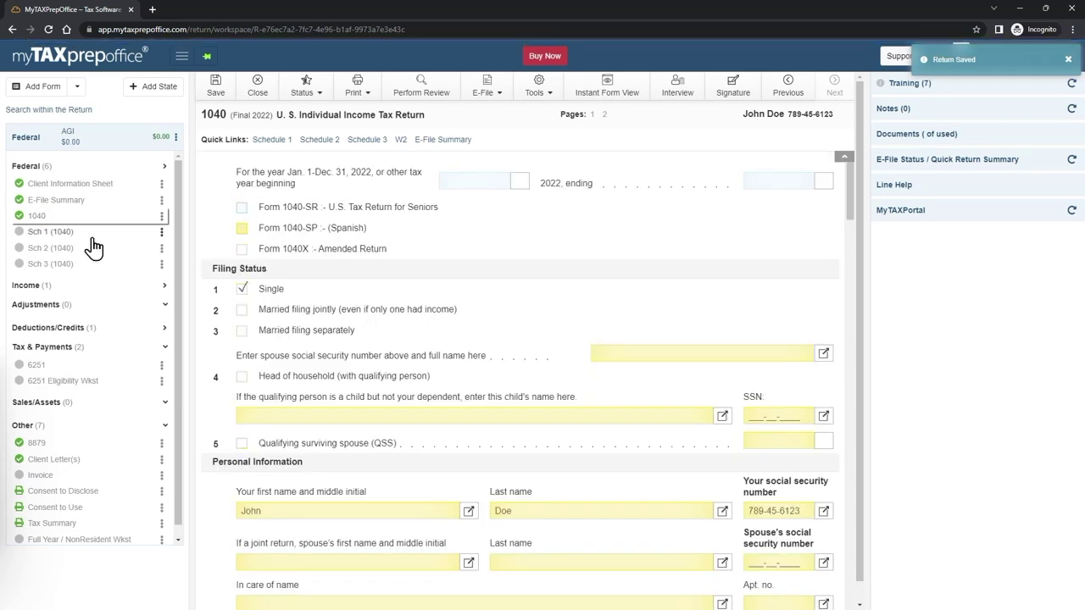
scroll(487, 246, down, 1)
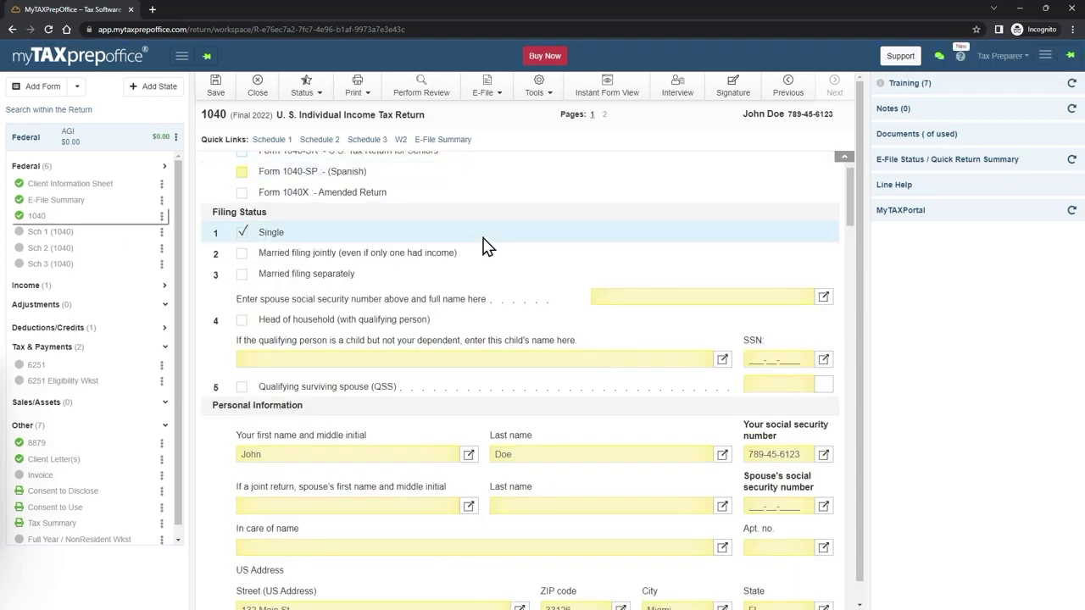
scroll(488, 246, down, 1)
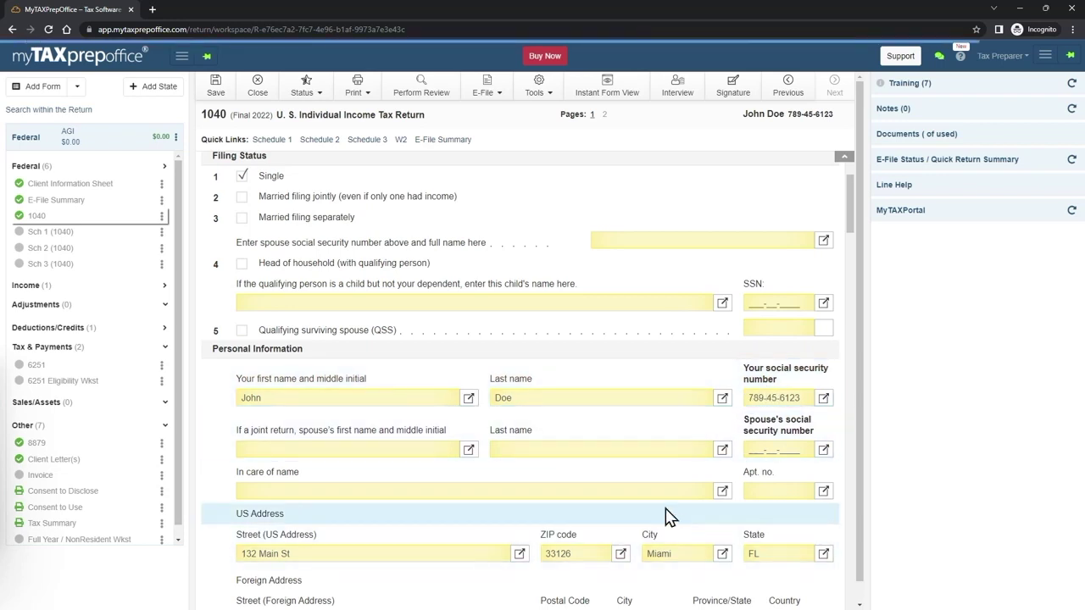
scroll(450, 551, down, 1)
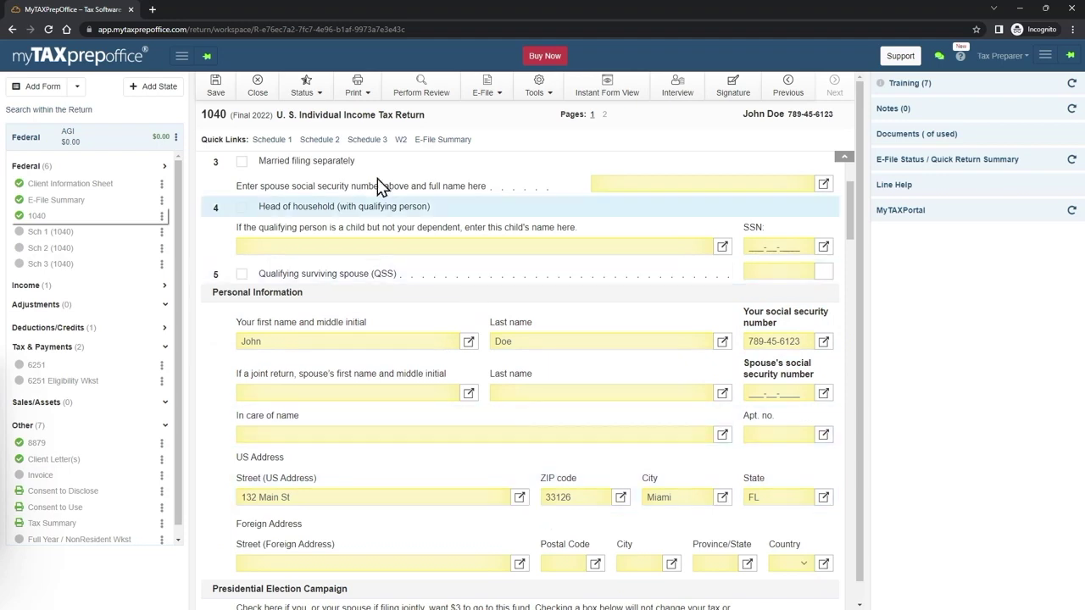
click(76, 192)
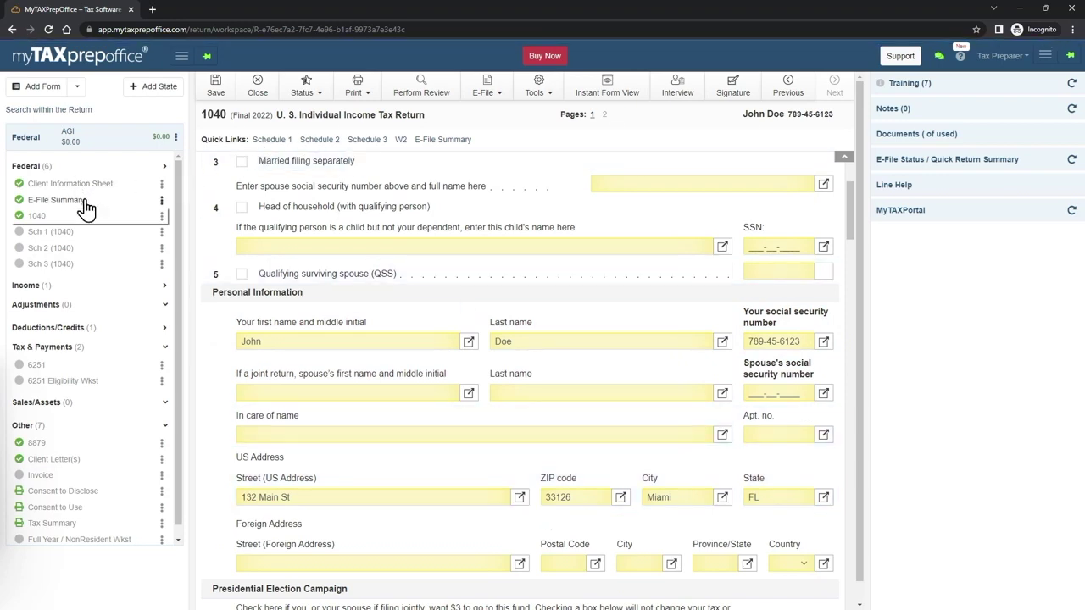
scroll(734, 467, down, 5)
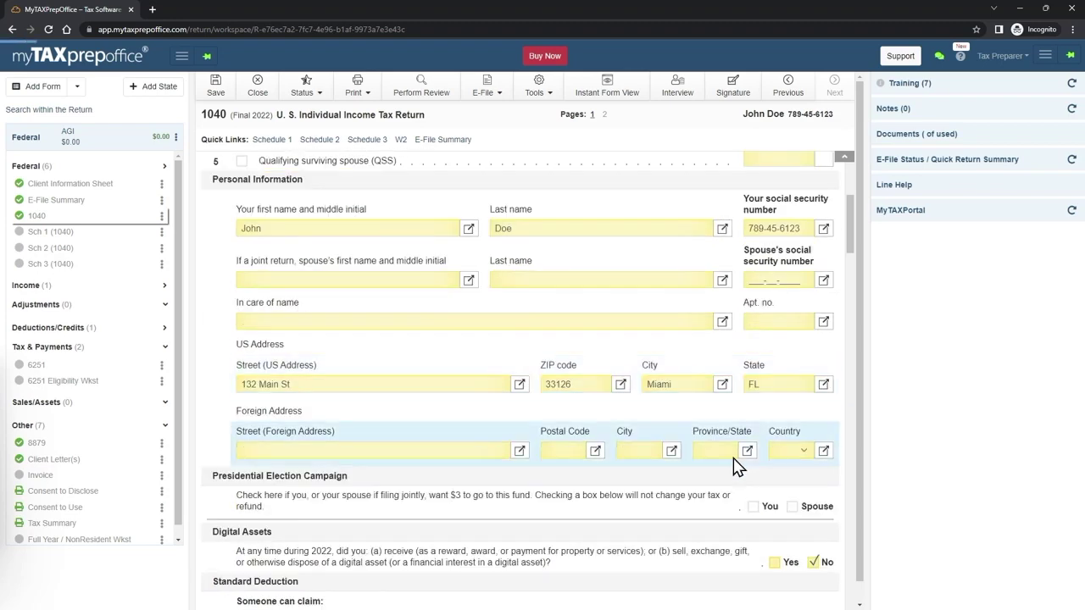
scroll(708, 462, down, 3)
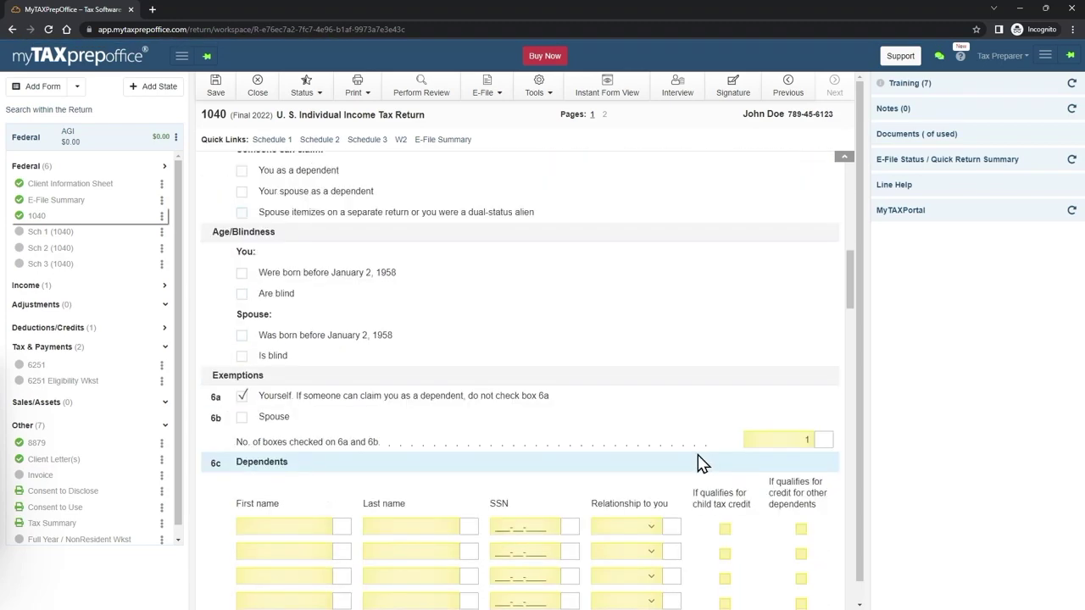
scroll(479, 373, down, 2)
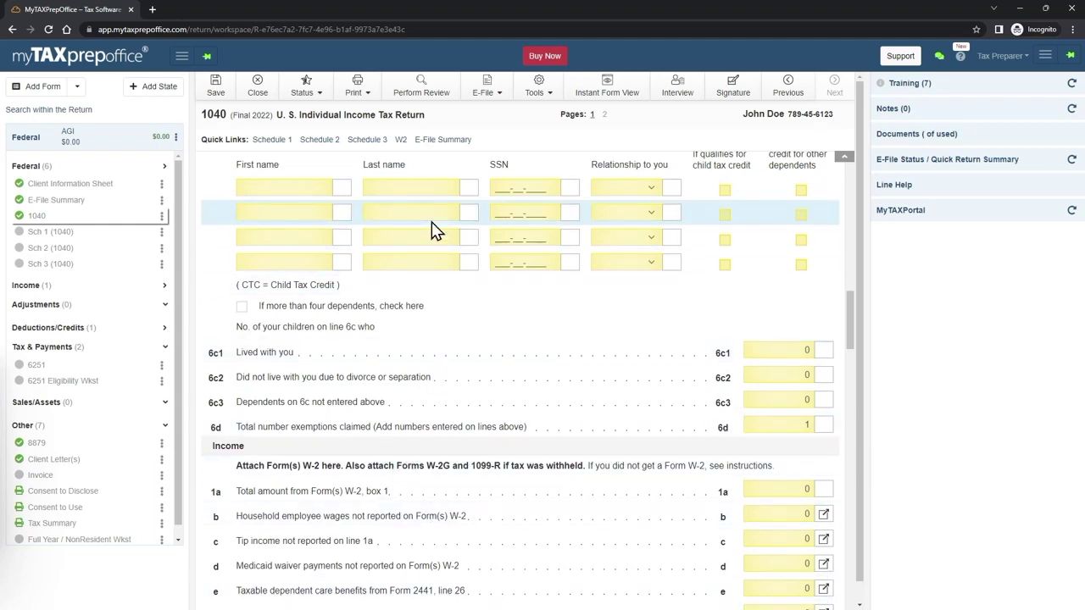
- Run Perform Review and highlight reject F1040_065_04 about needing $1 of taxable income
click(419, 91)
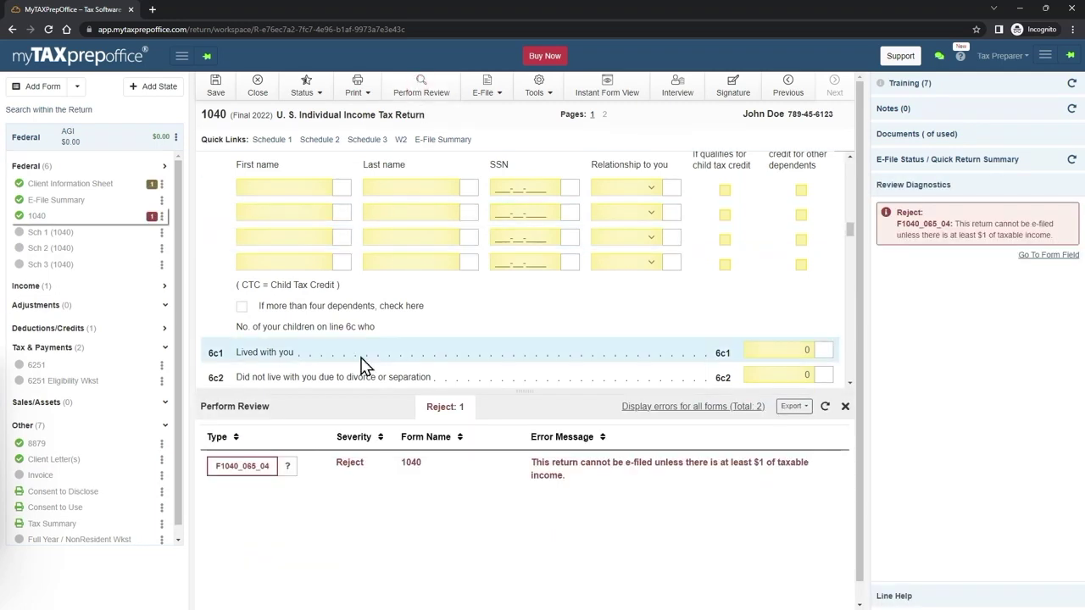
triple_click(537, 466)
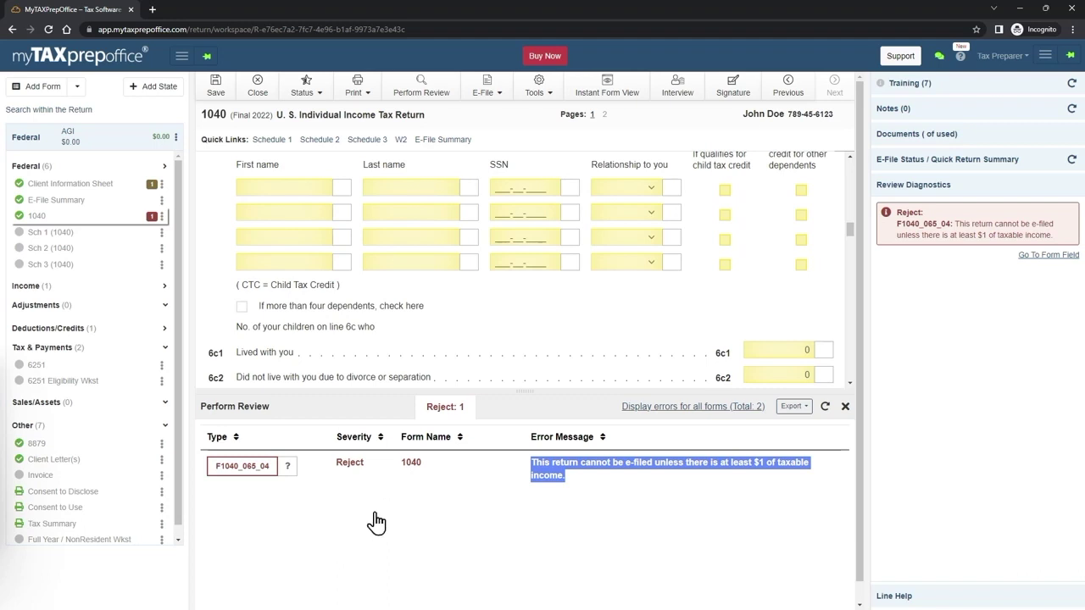
- Search Add Form for W-2, then add and open a W-2 via the 1040's W2 link
click(48, 94)
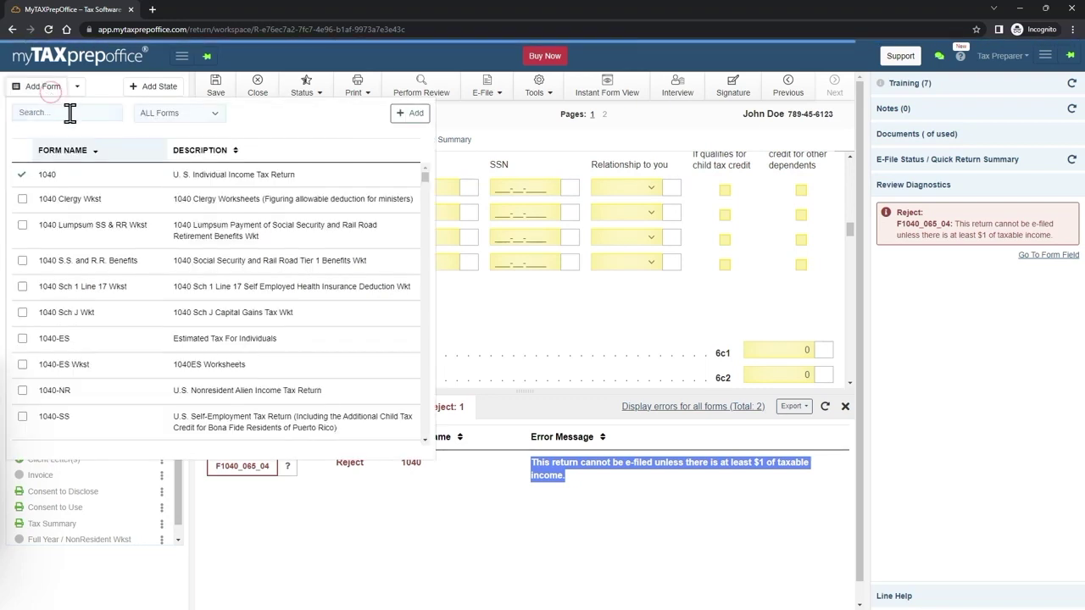
click(78, 118)
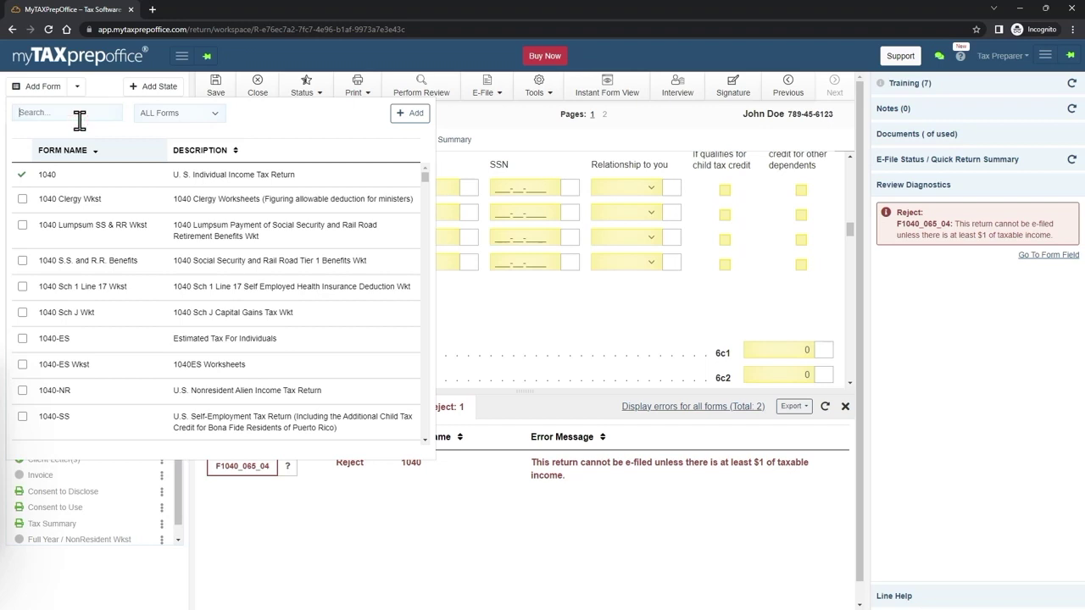
text(W-2)
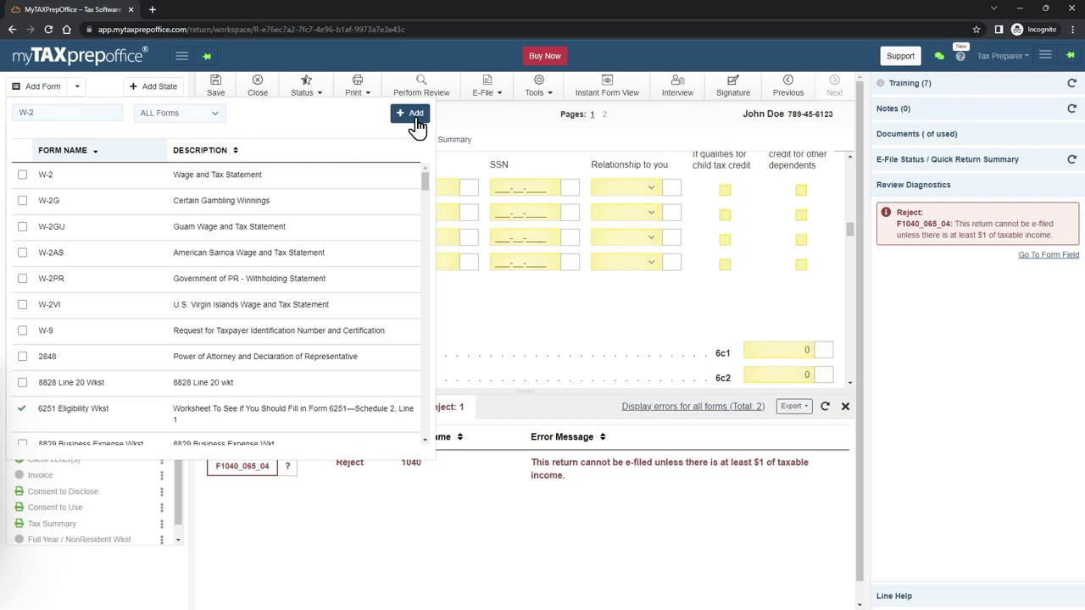
click(502, 124)
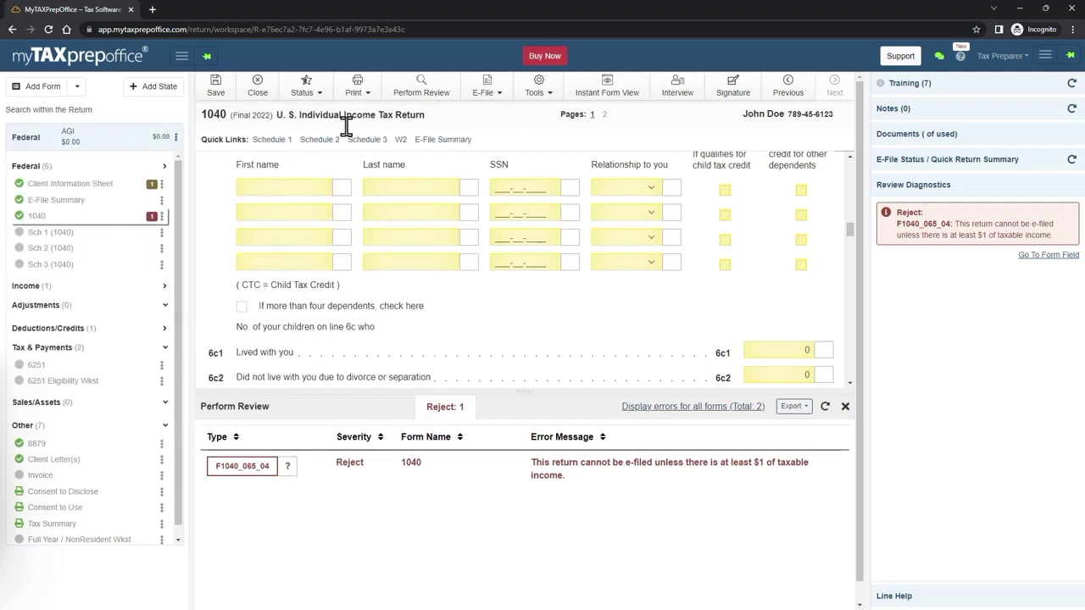
click(100, 194)
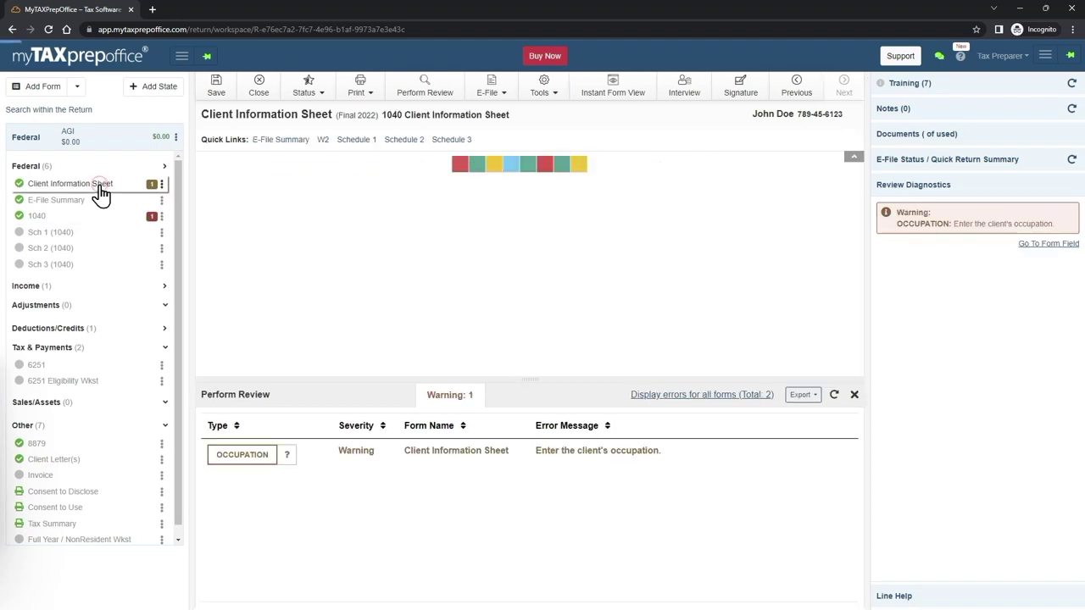
click(44, 217)
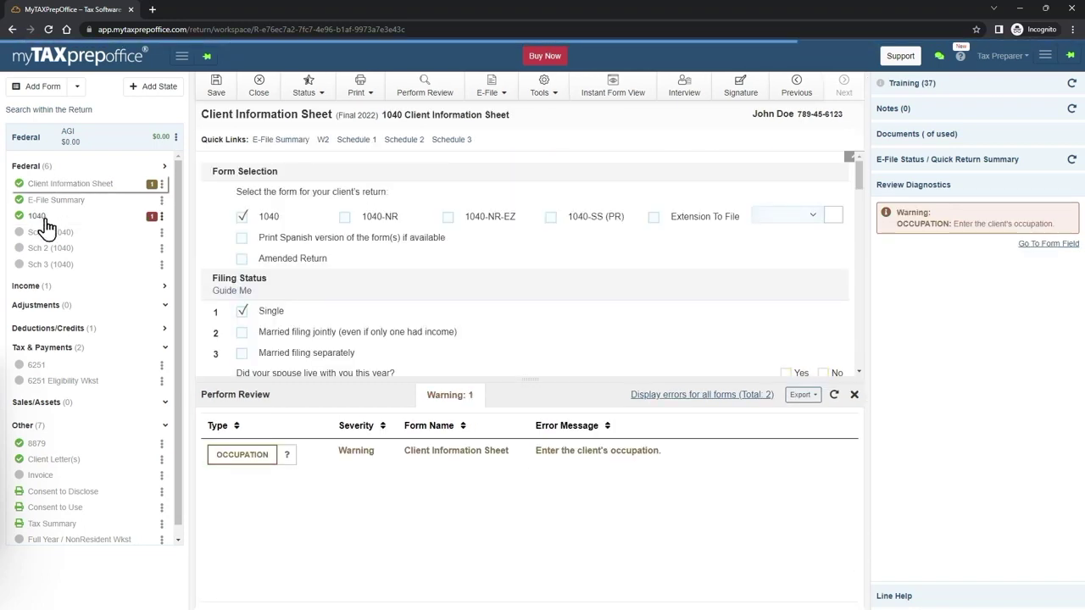
drag(204, 154, 249, 145)
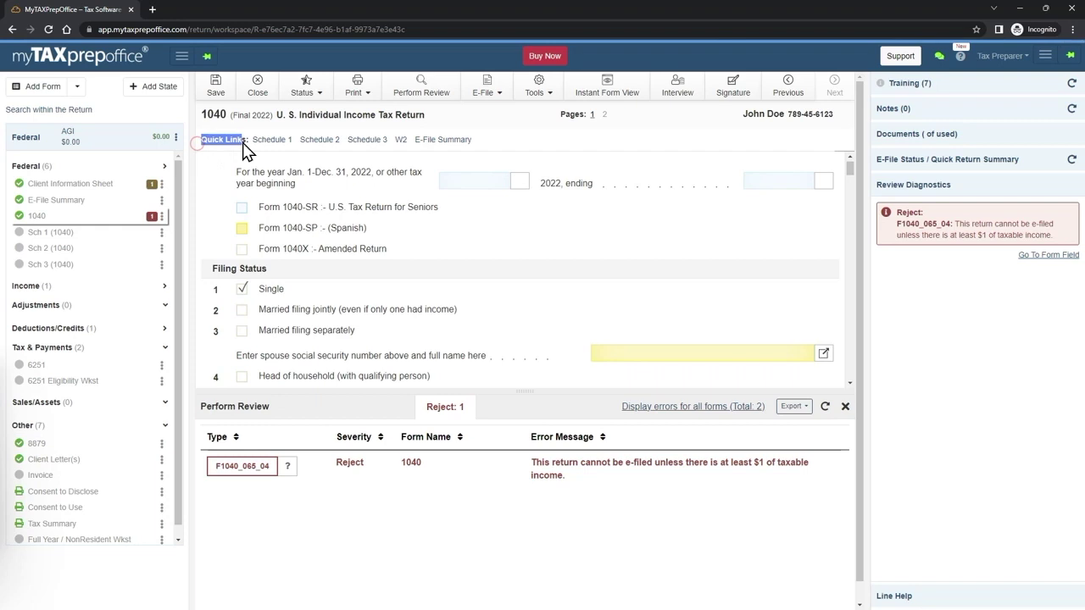
double_click(397, 141)
triple_click(398, 144)
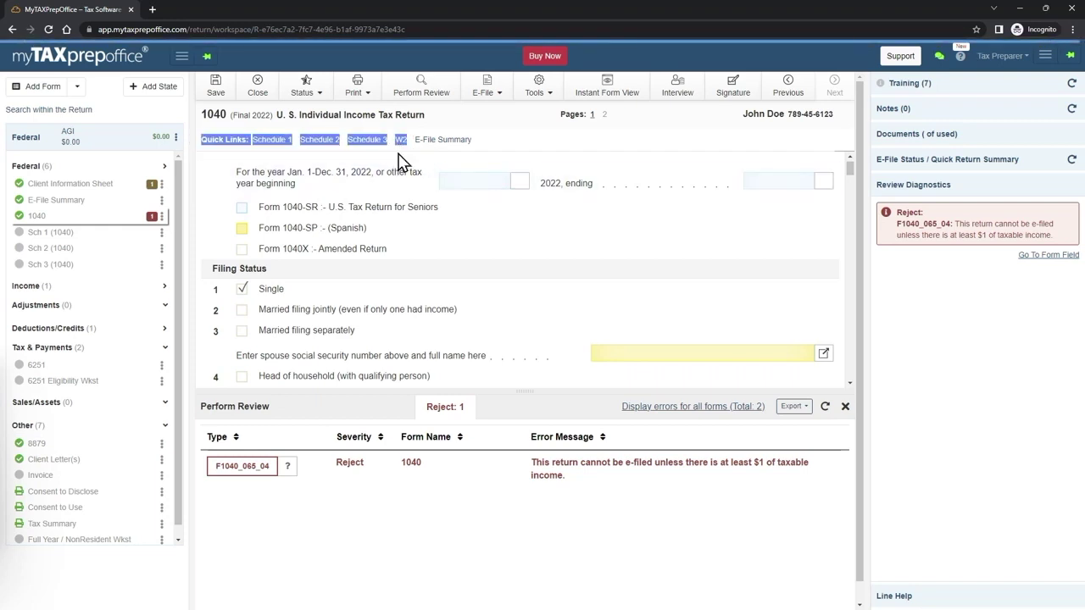
click(399, 161)
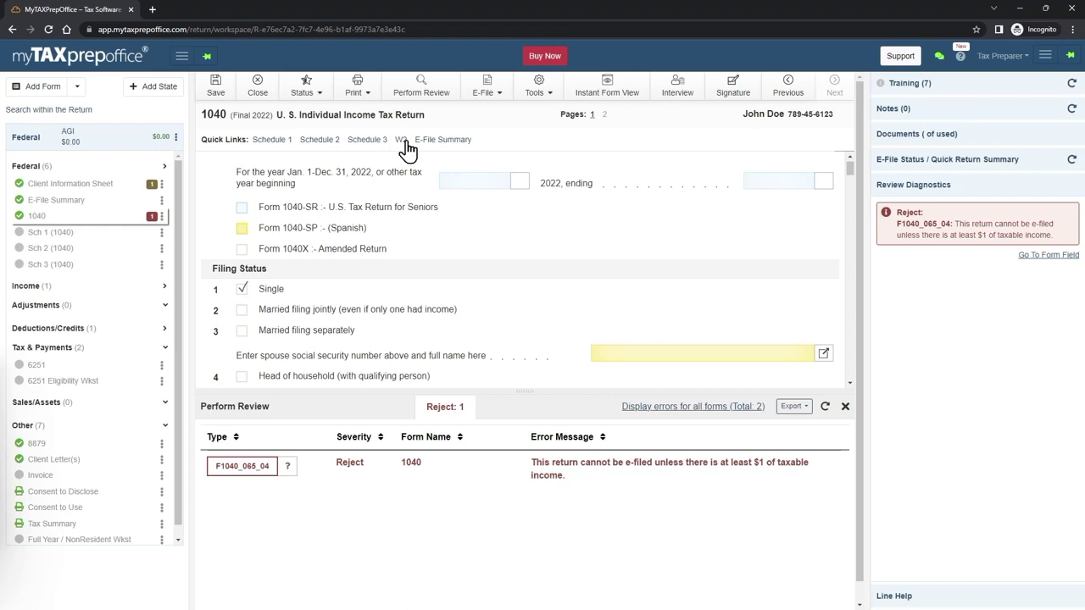
click(401, 141)
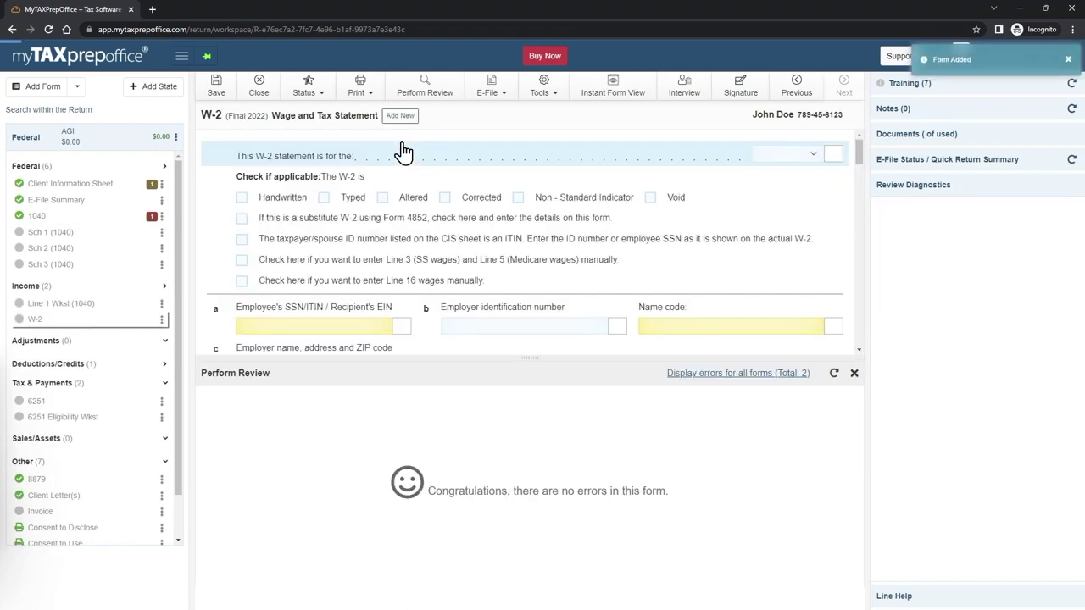
- Enter the employer's EIN and employer name Qwerty LLC on the W-2
click(853, 374)
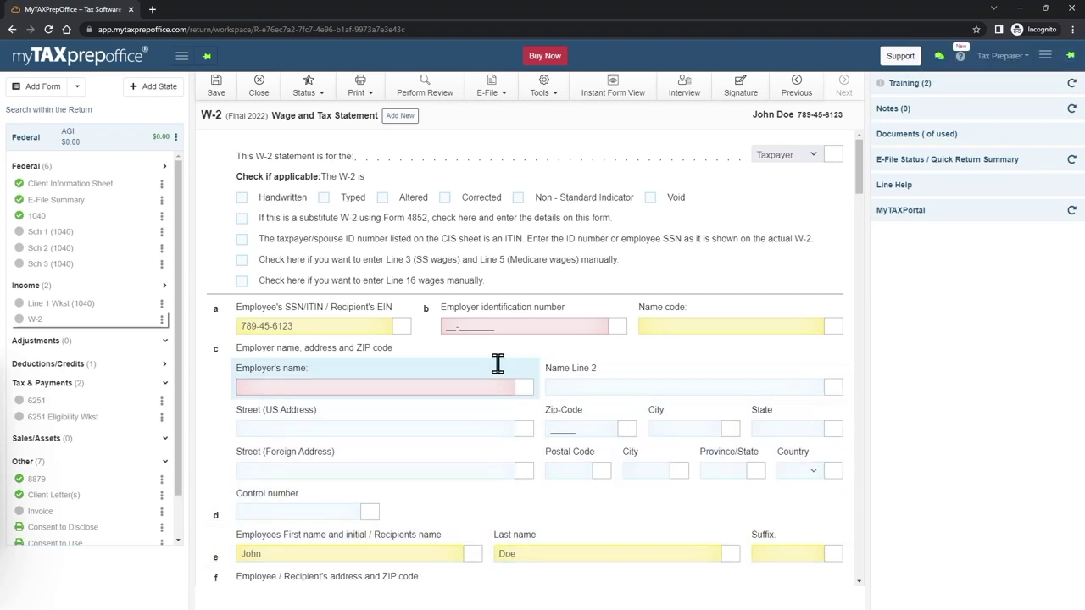
click(455, 322)
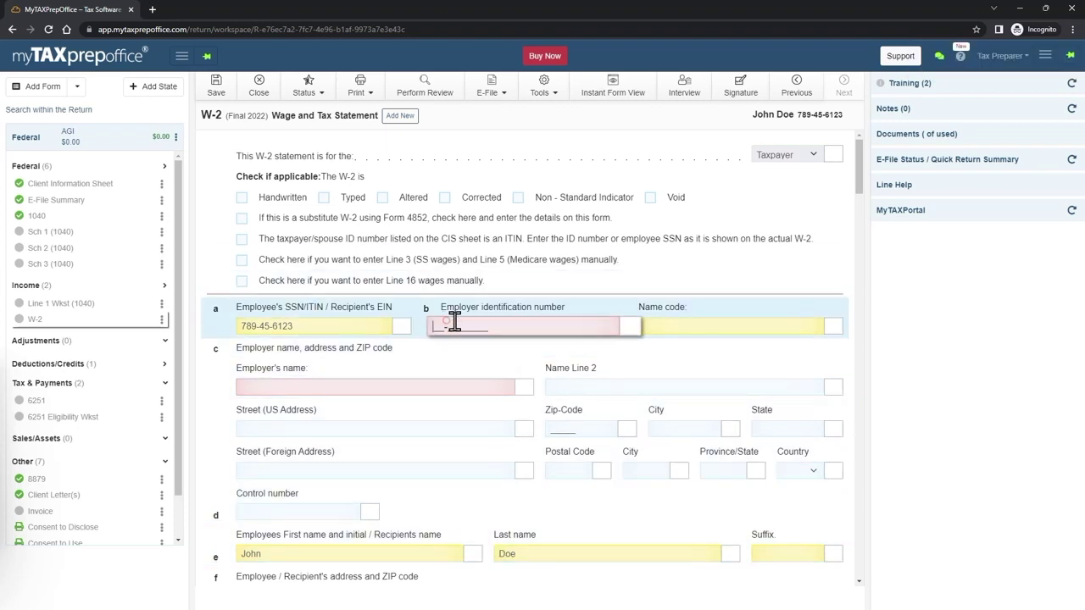
key(Tab)
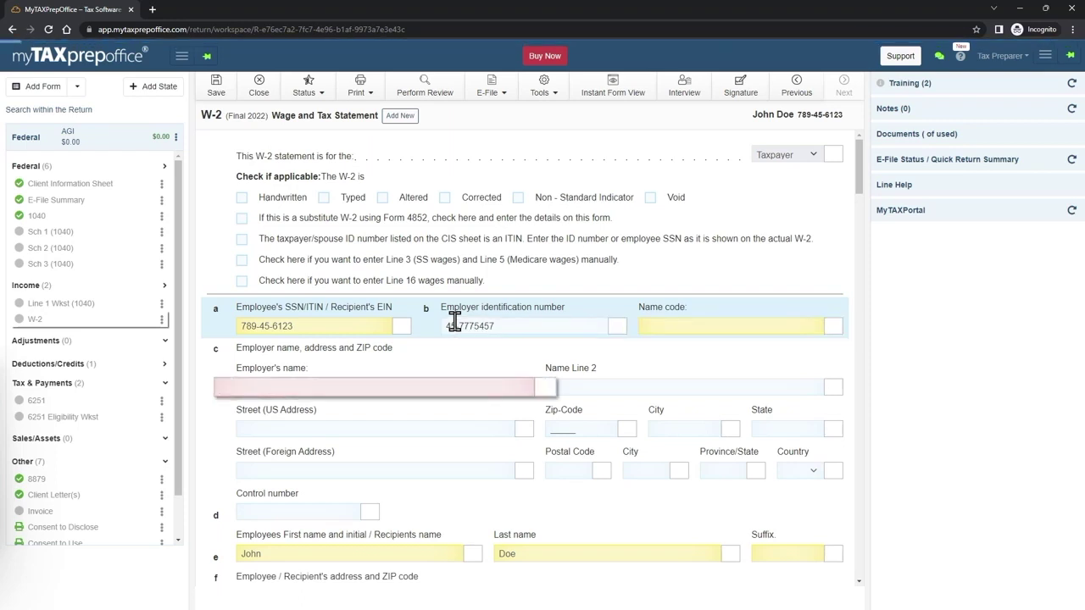
text(Qwerty LLC)
- Enter the employer's street address and ZIP so Miami, FL fills in, then recheck the EIN
key(Tab)
key(Tab)
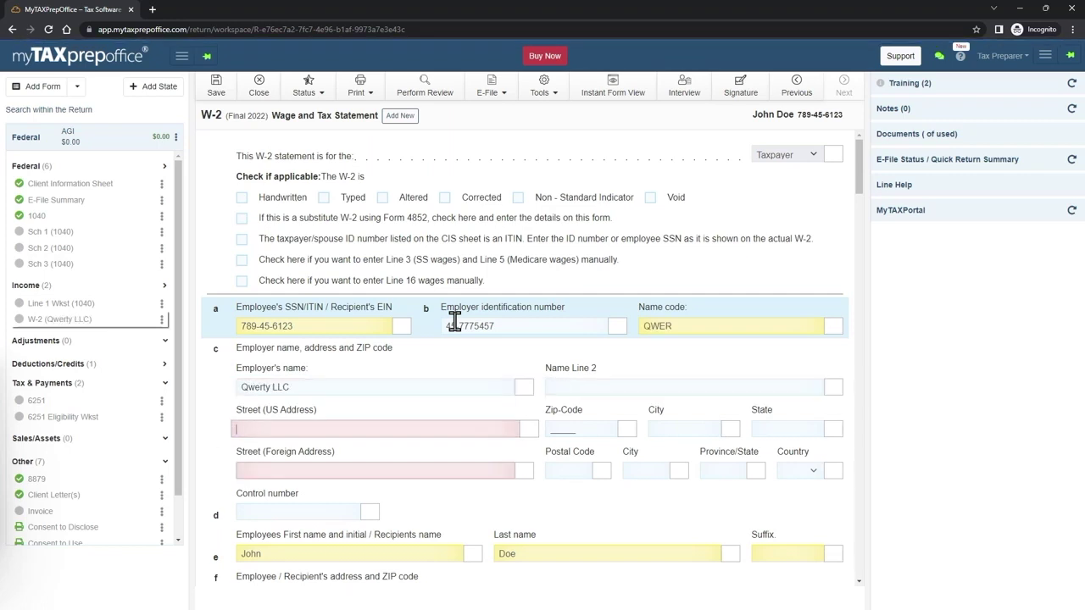
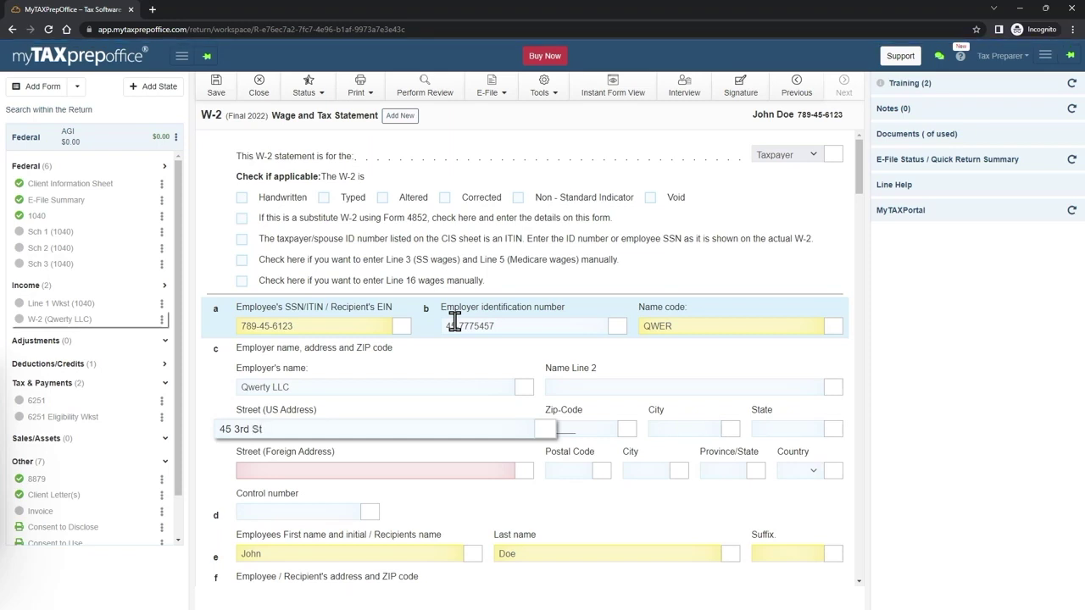
key(Tab)
text(33)
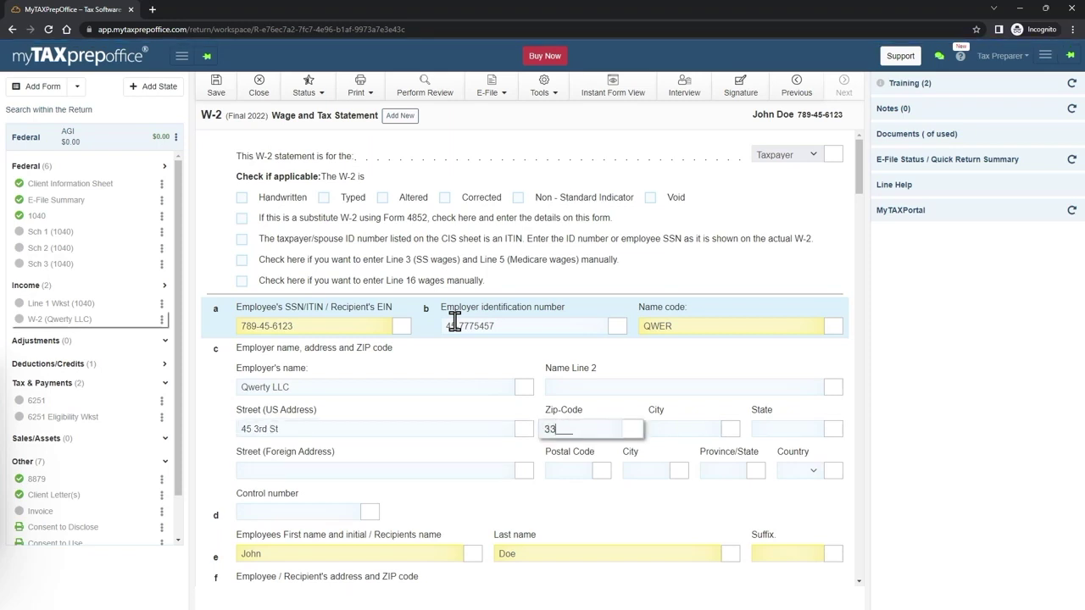
text(126)
key(Tab)
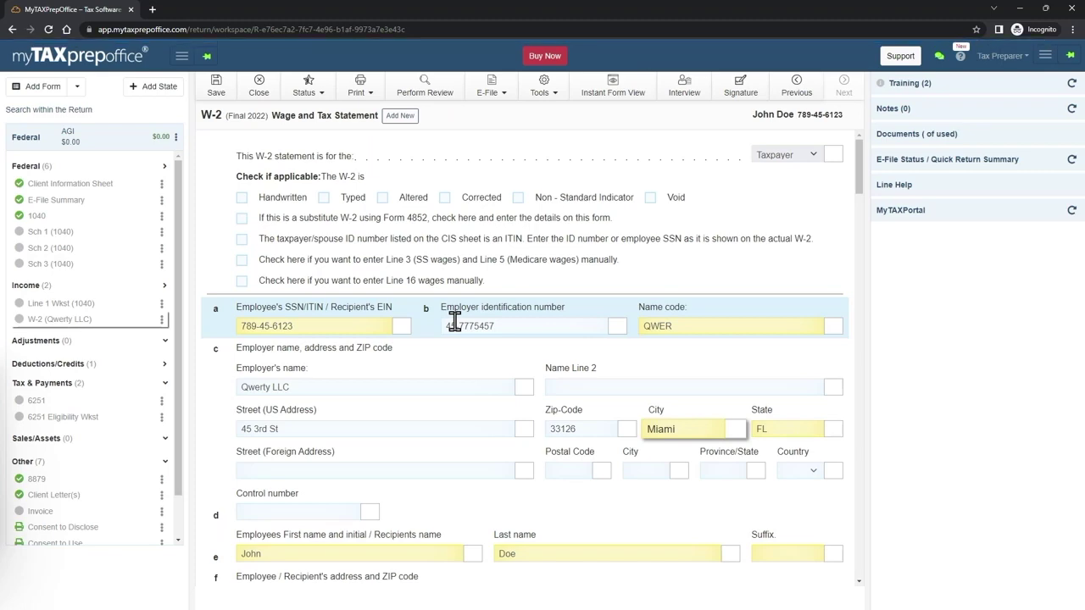
scroll(392, 521, down, 4)
scroll(391, 508, up, 3)
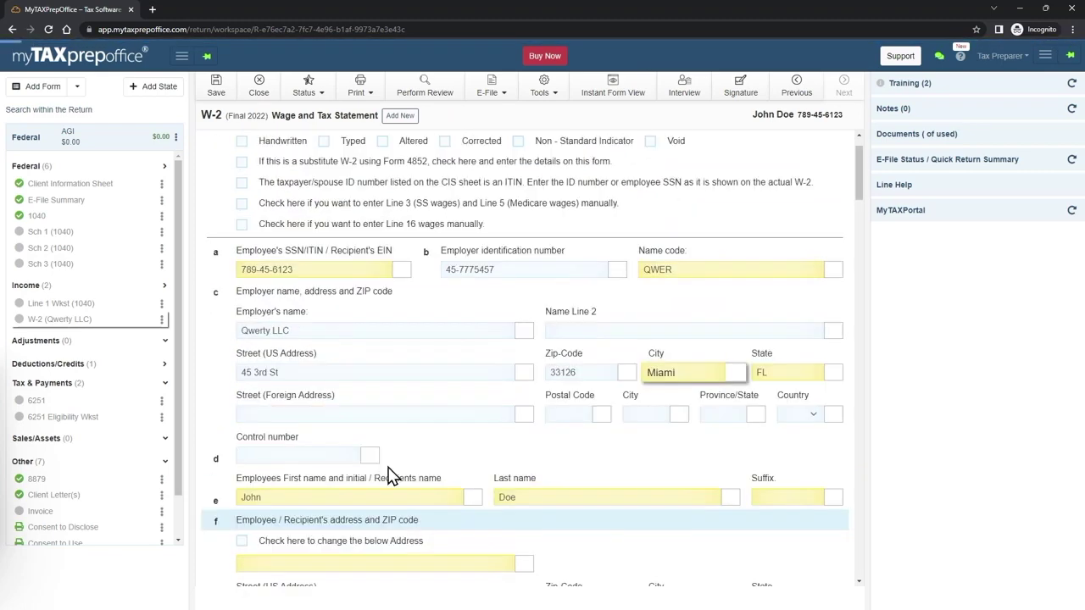
click(516, 265)
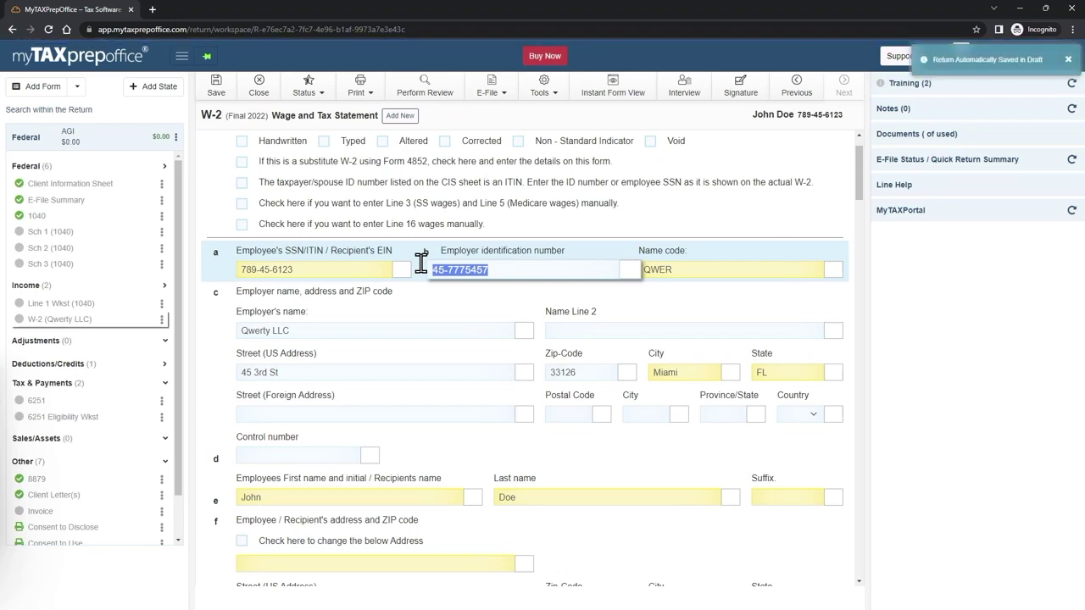
scroll(385, 309, down, 1)
scroll(365, 331, down, 3)
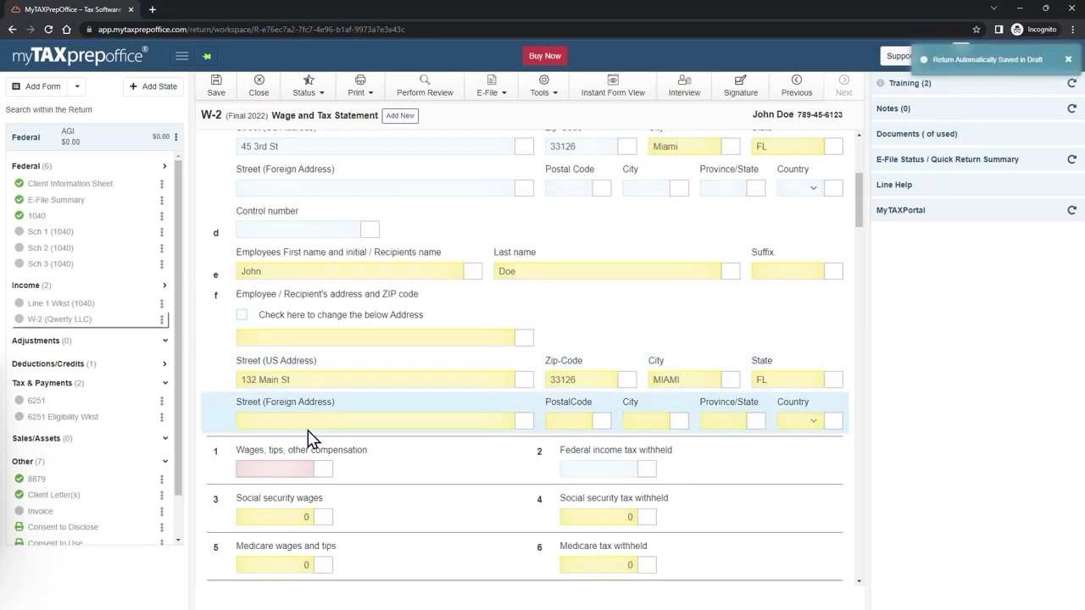
- Enter 15,000 in W-2 box 1 wages and save the return
click(274, 469)
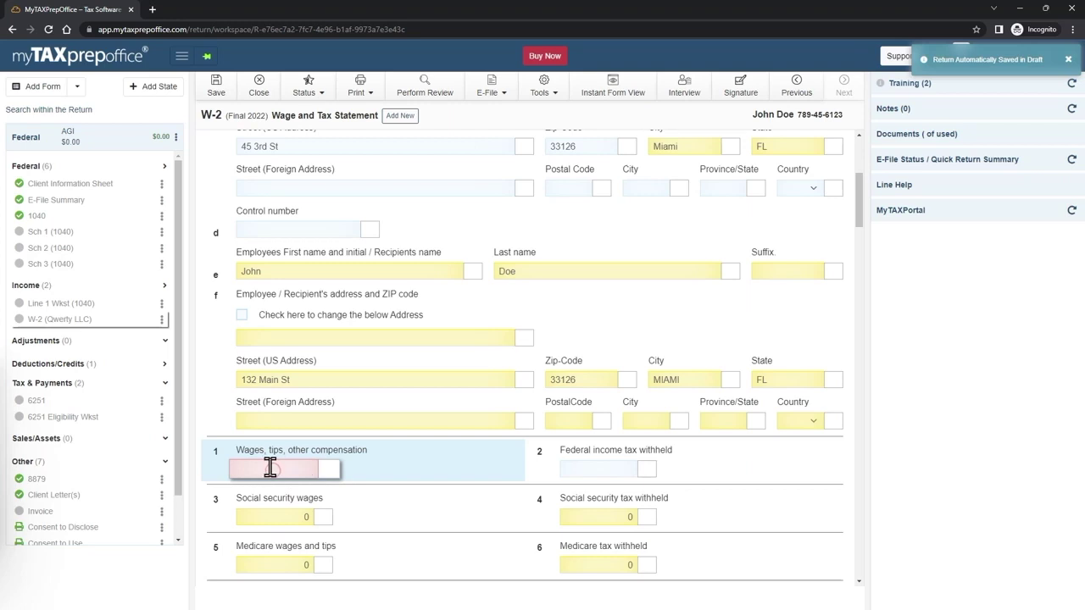
text(15,000)
key(Tab)
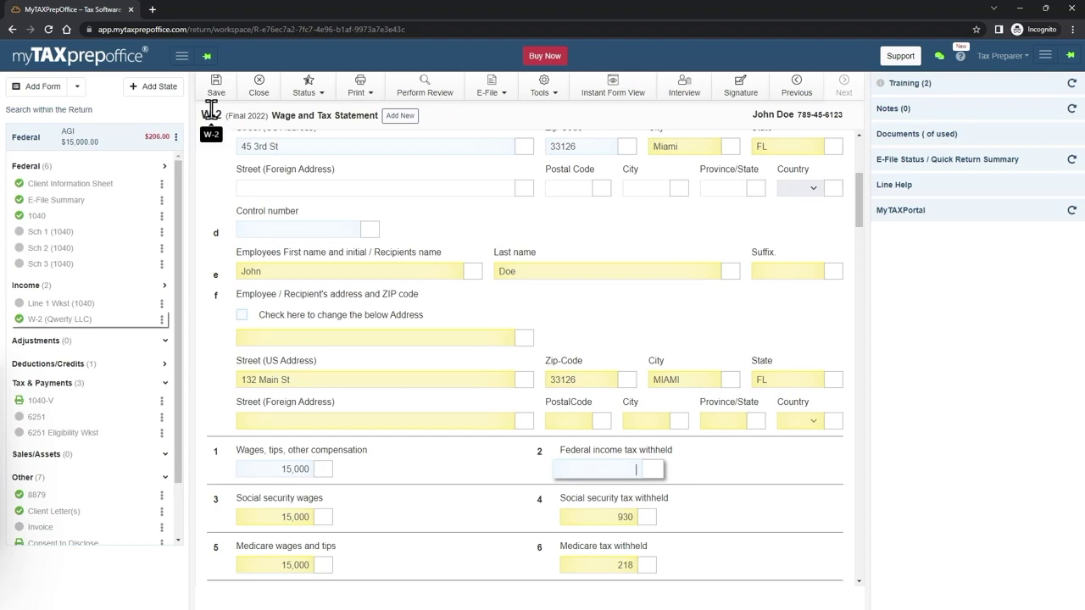
click(216, 86)
scroll(354, 364, up, 3)
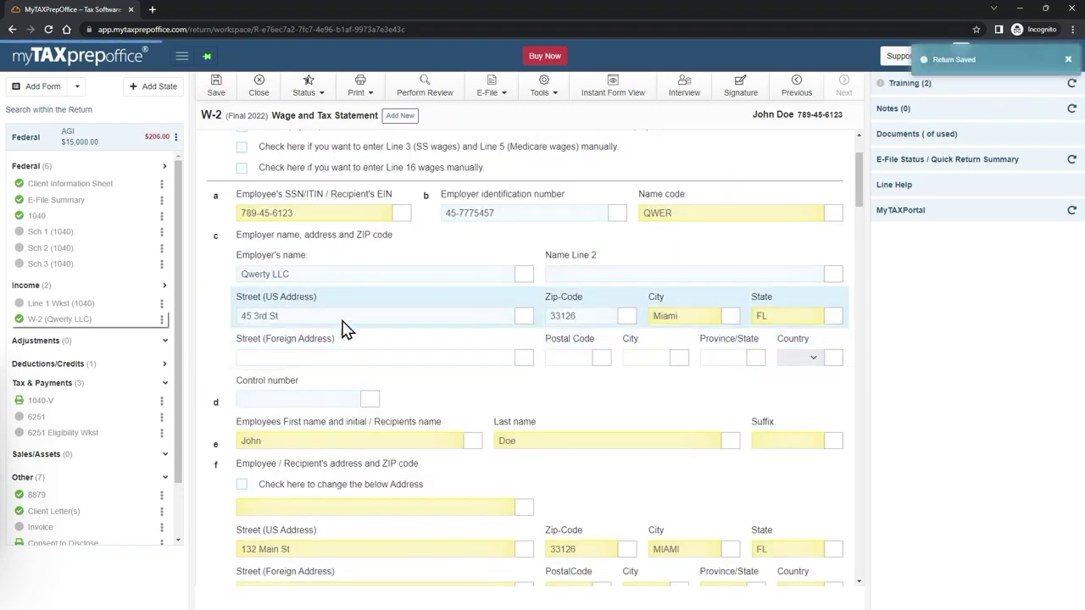
- Rerun the error review and locate the Client Information Sheet's missing-occupation warning
click(443, 95)
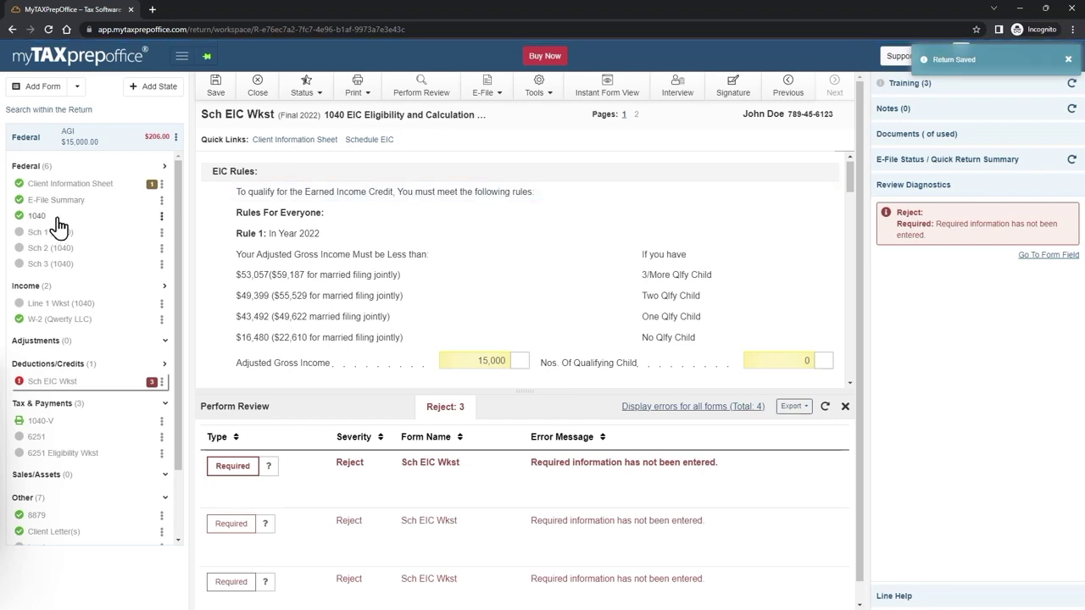
click(151, 187)
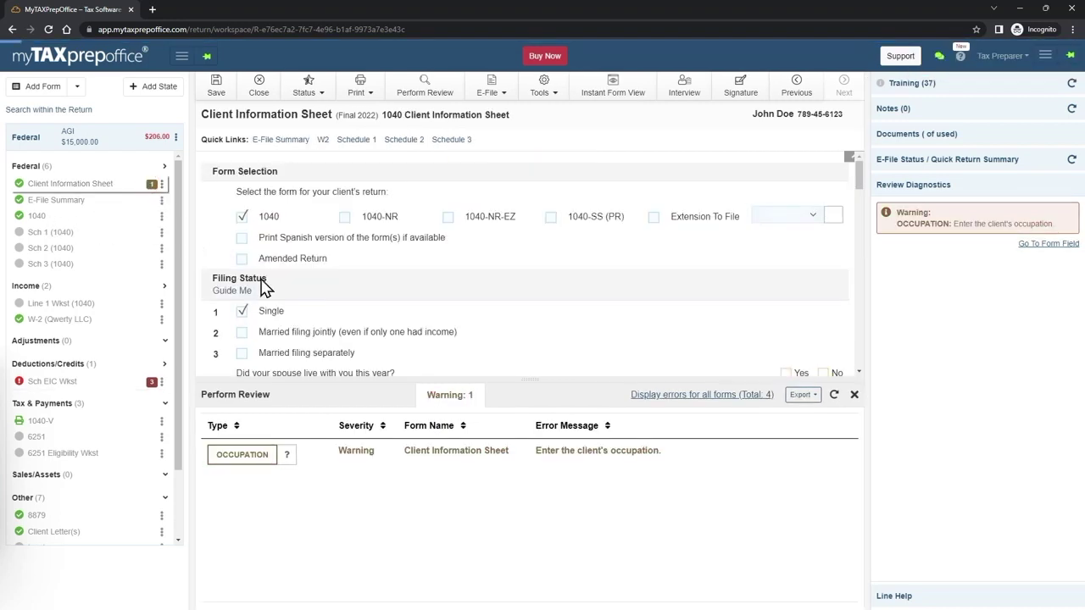
drag(532, 382, 520, 459)
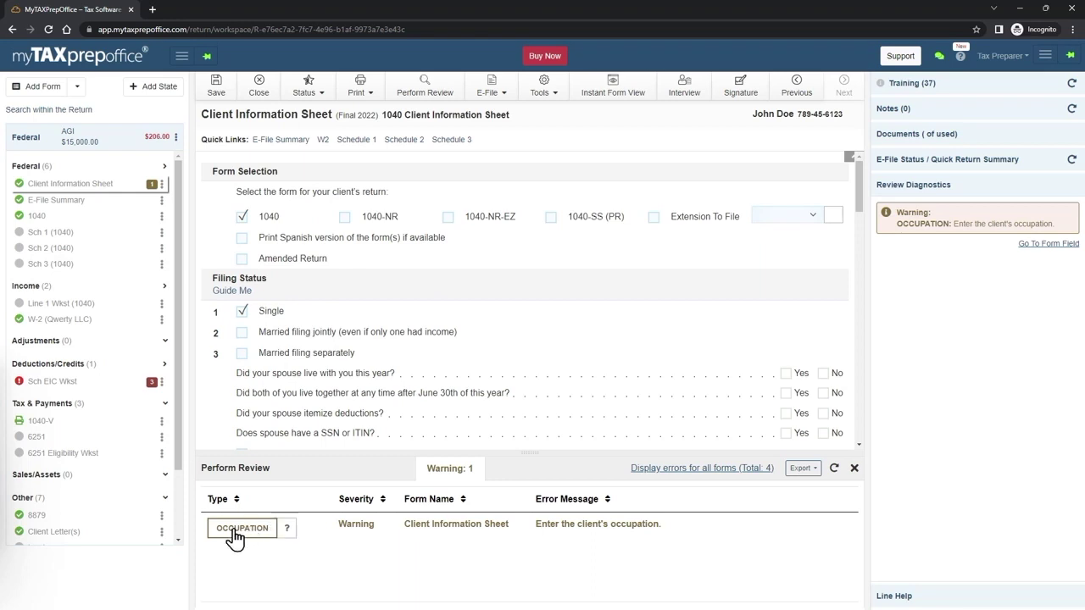
drag(541, 525, 674, 532)
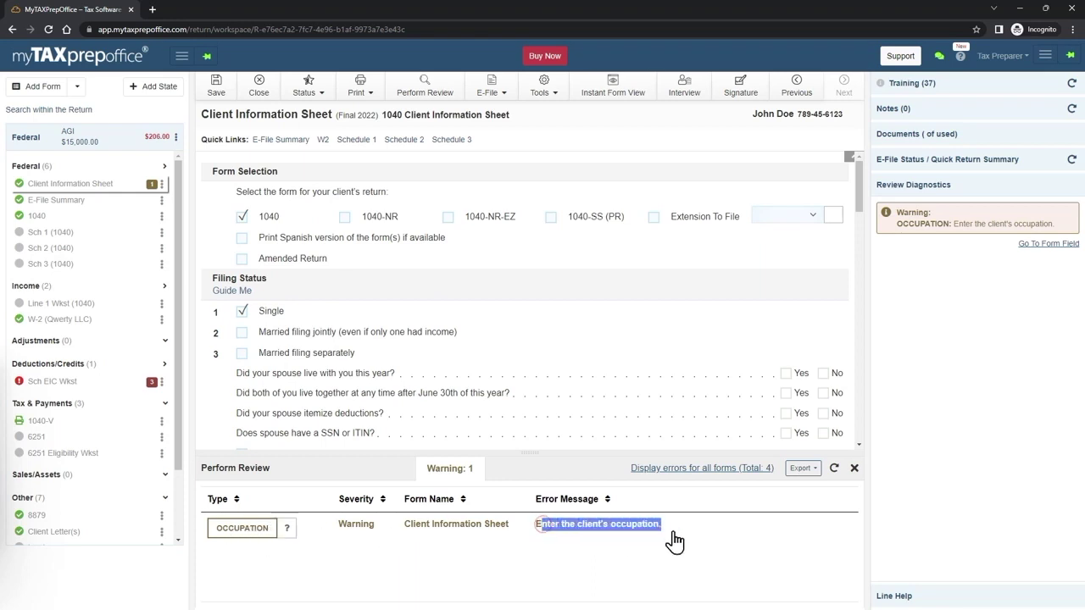
- Enter Driver as the client's occupation, save the return, and go to Sch EIC Wkst
click(224, 534)
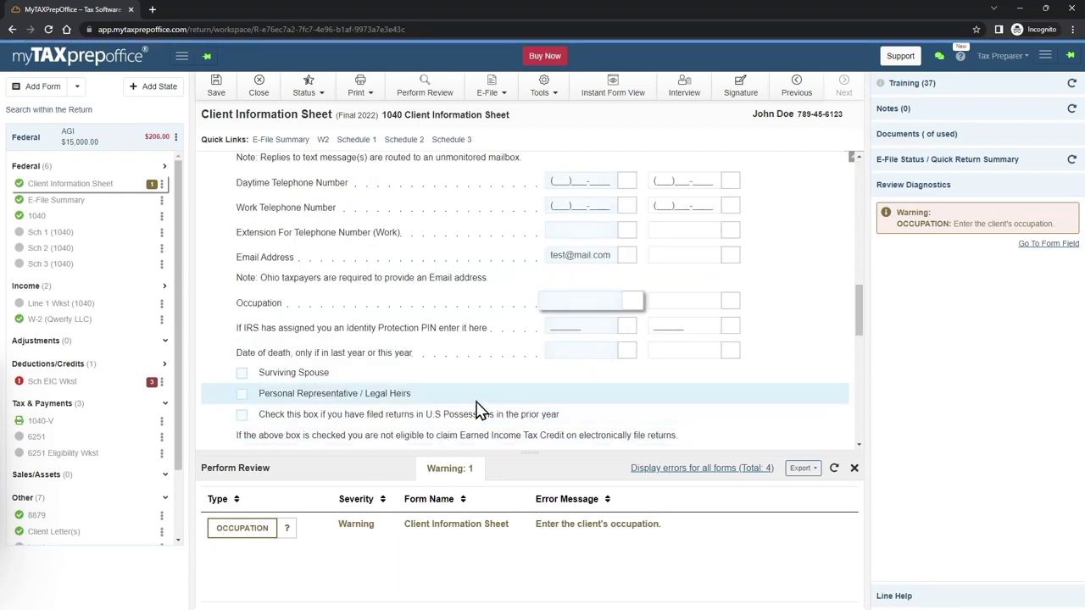
text(Driver)
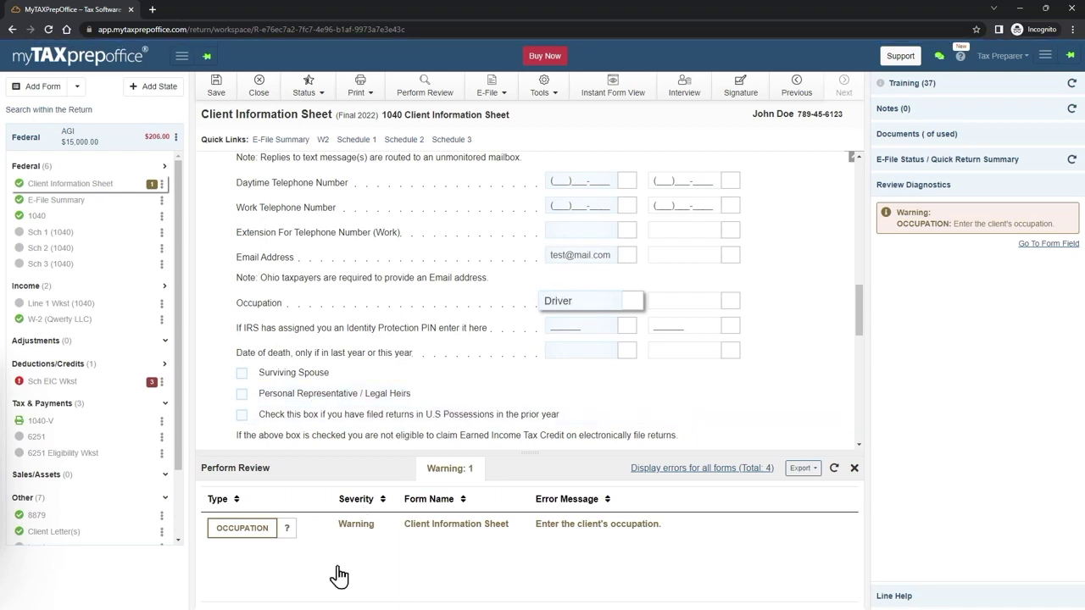
click(369, 547)
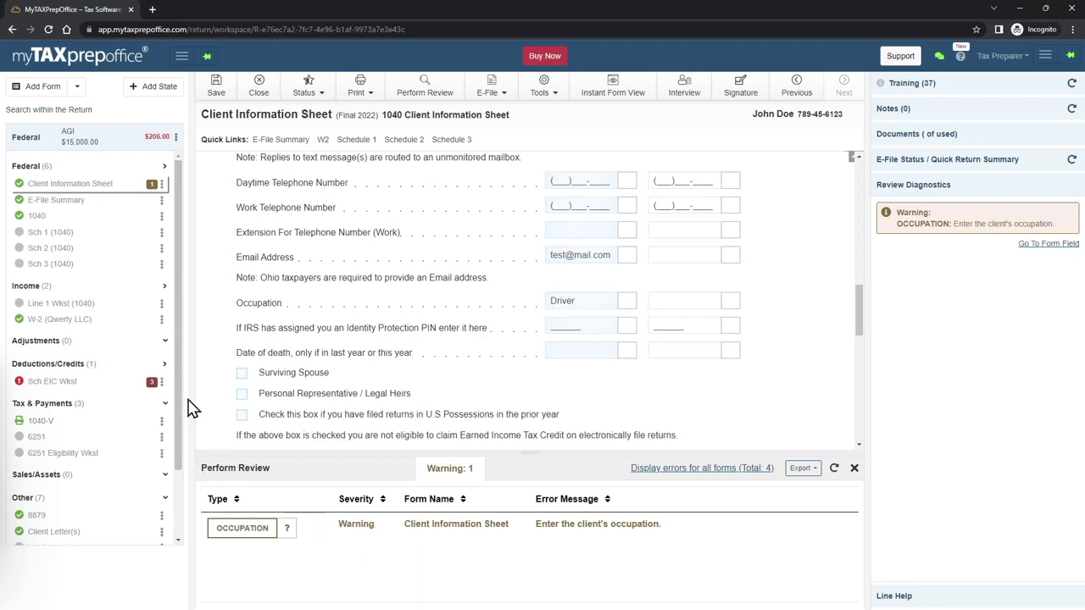
click(217, 86)
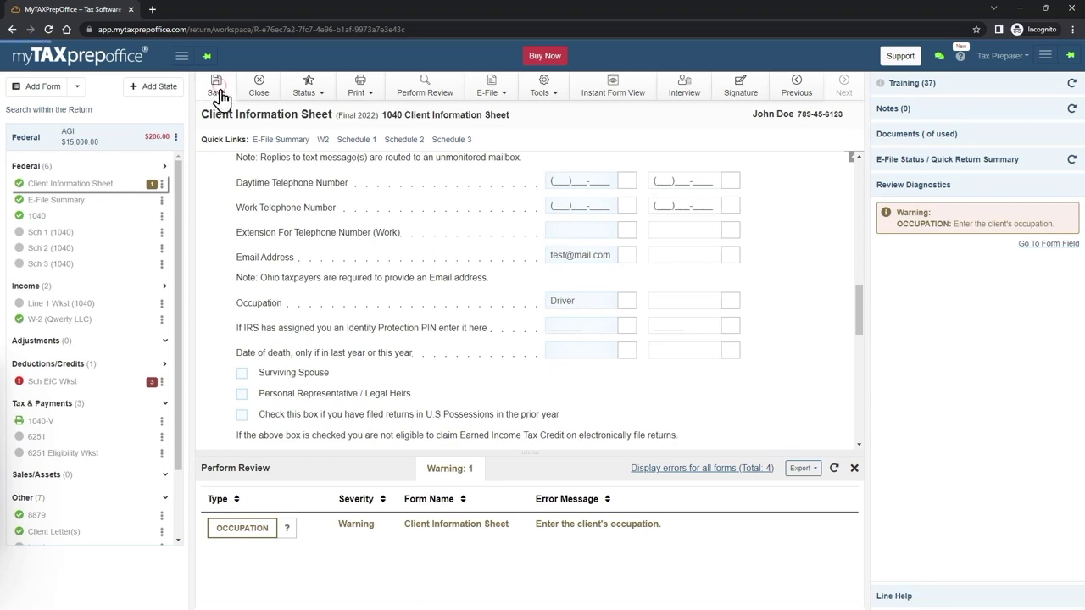
click(60, 382)
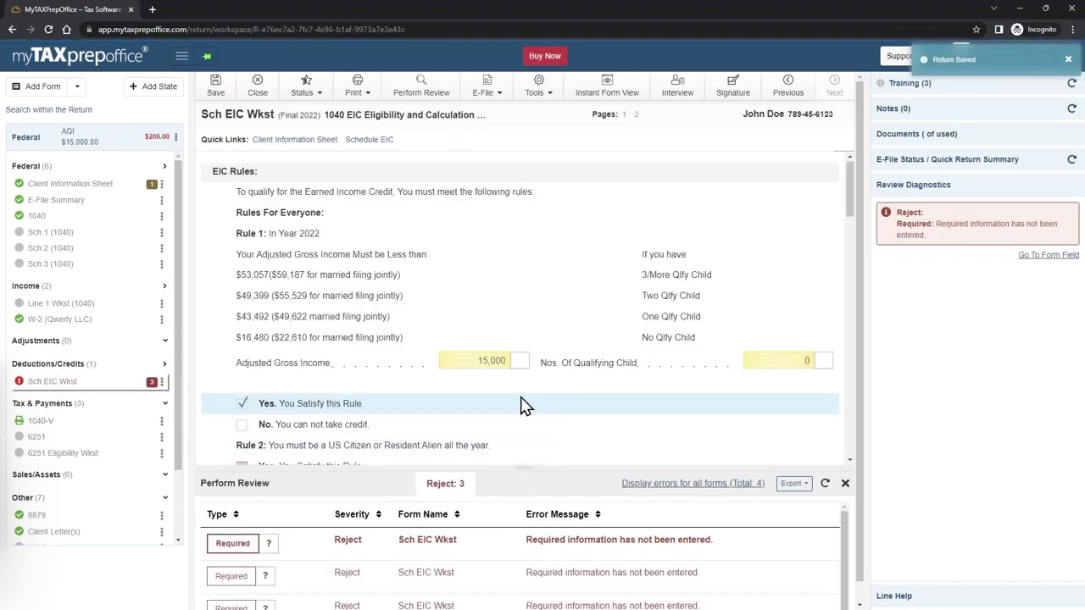
- On the EIC worksheet, answer Rule 2 with 'No' and Rule 6 with 'Yes'
scroll(518, 384, down, 1)
scroll(518, 383, down, 1)
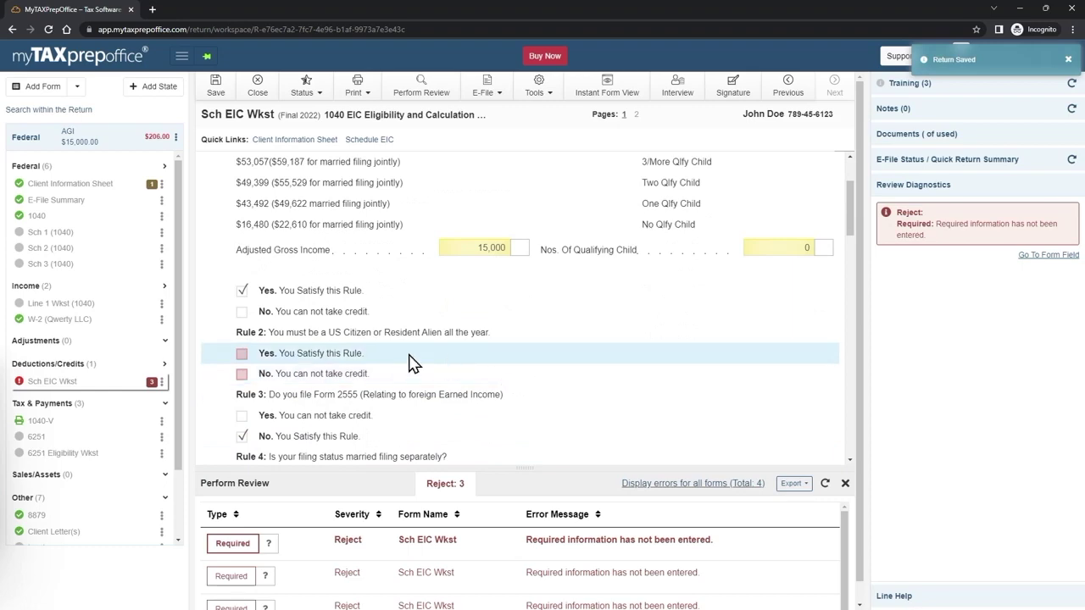
click(241, 374)
scroll(315, 379, down, 5)
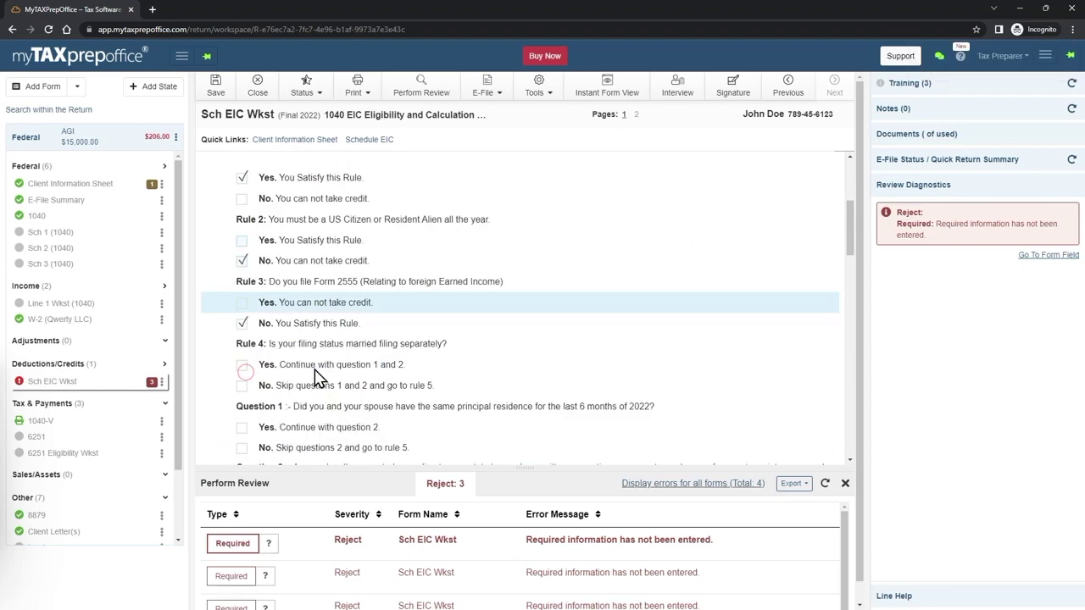
scroll(316, 379, down, 3)
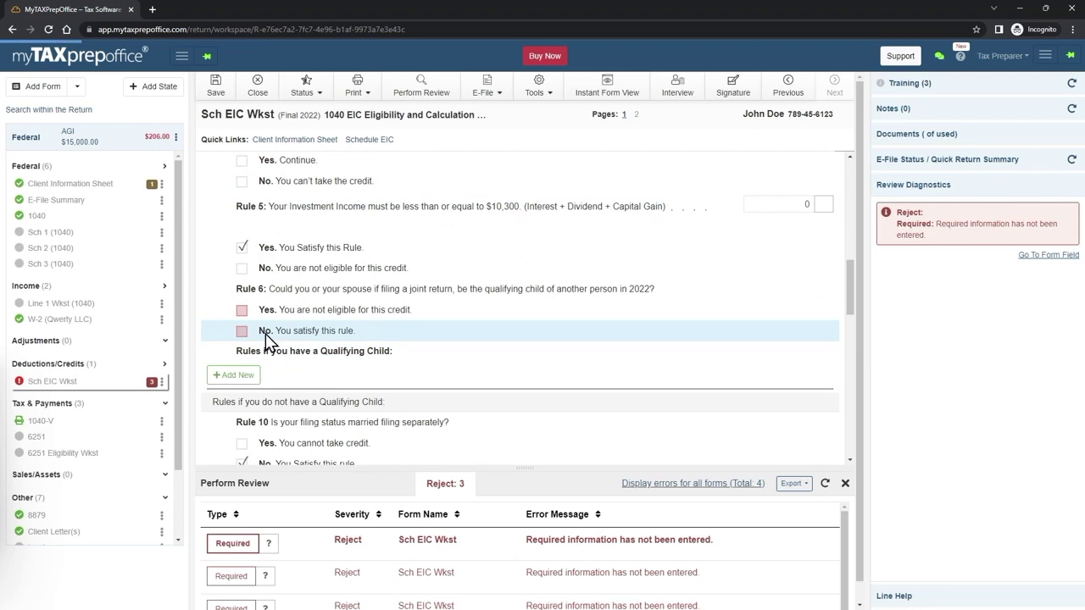
click(244, 310)
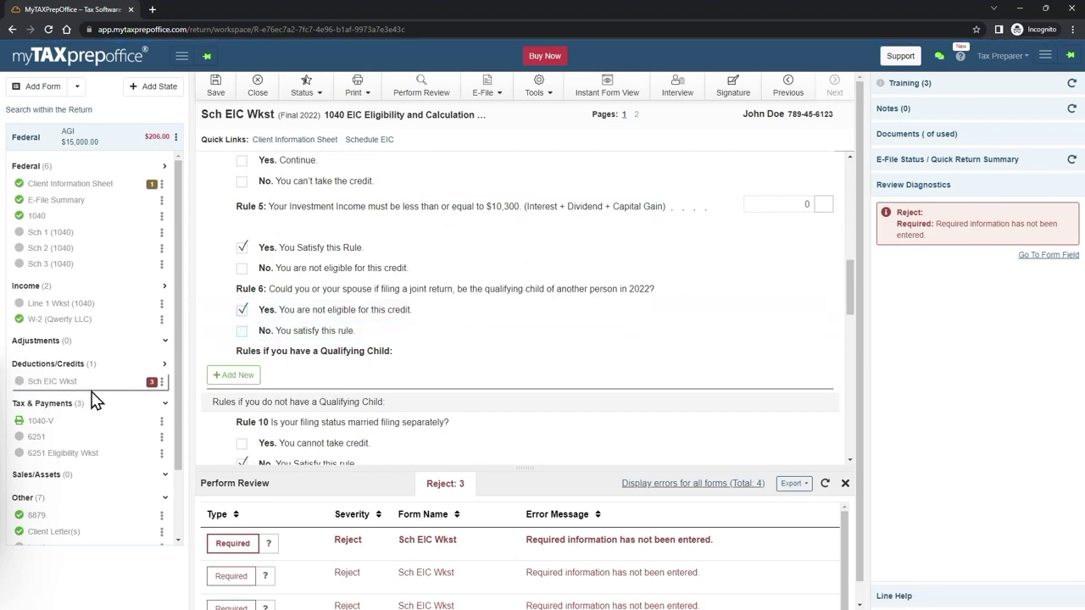
- Rerun the review and confirm it reports no errors, ready to be e-filed
click(421, 92)
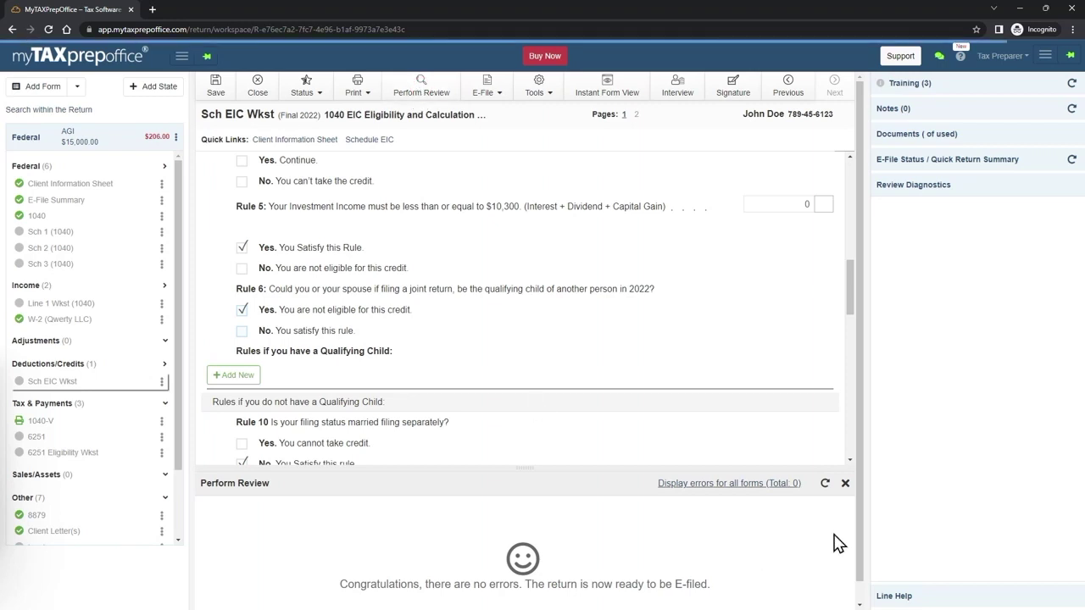
scroll(763, 509, down, 1)
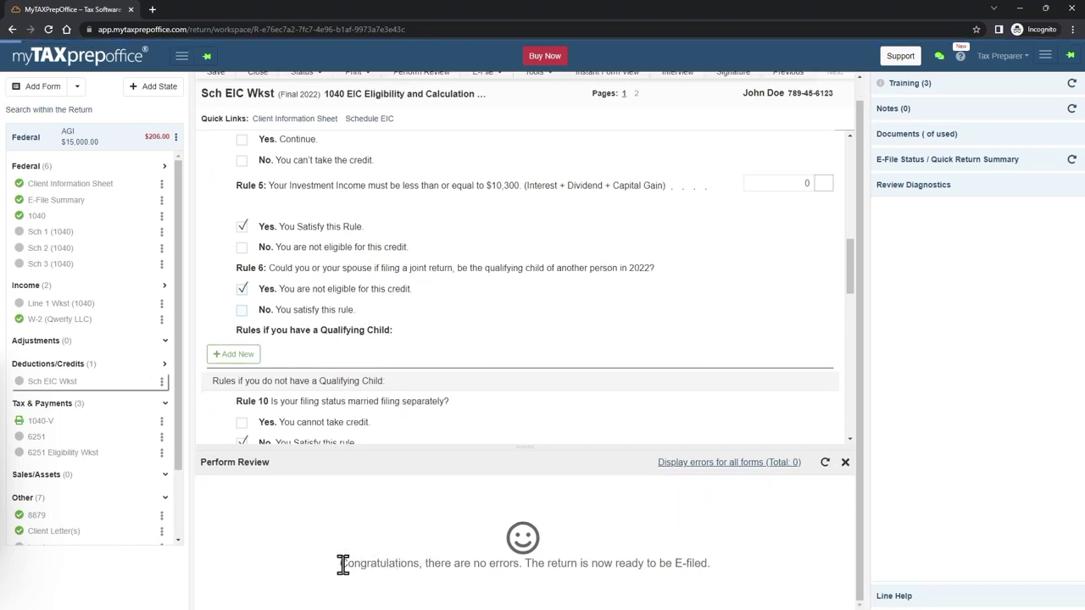
triple_click(726, 563)
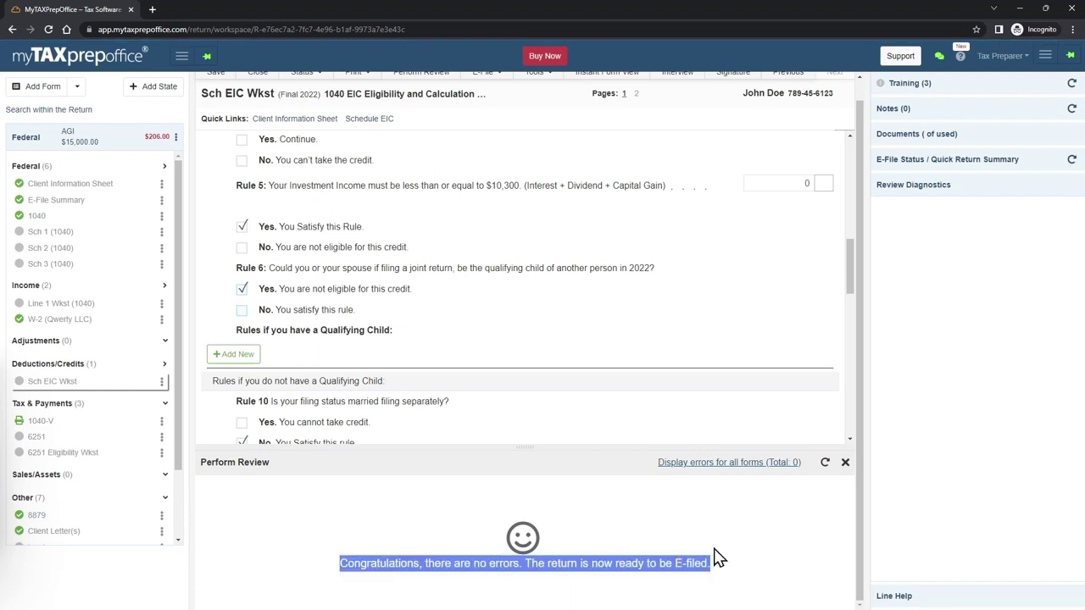
click(401, 576)
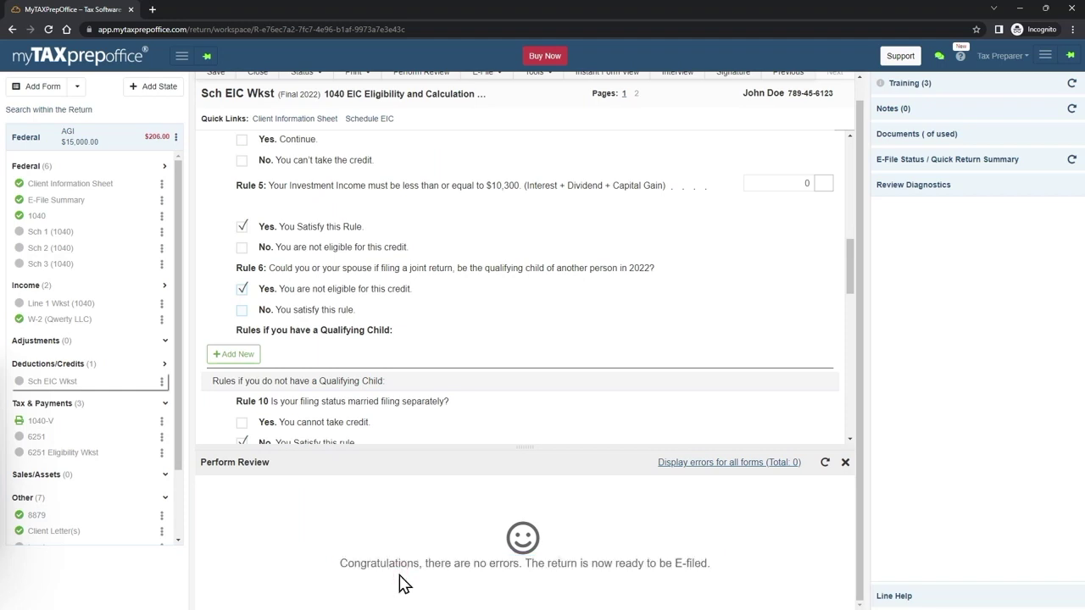
scroll(852, 252, up, 1)
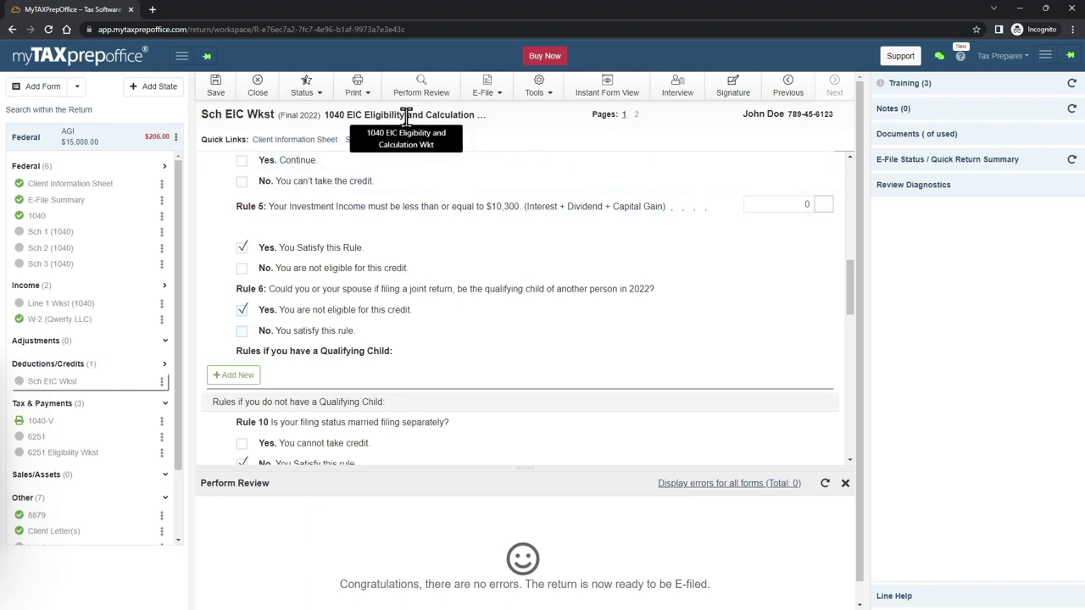
- Save the return, attempt E-File > Transmit Return, and dismiss the license-upgrade notice
click(225, 85)
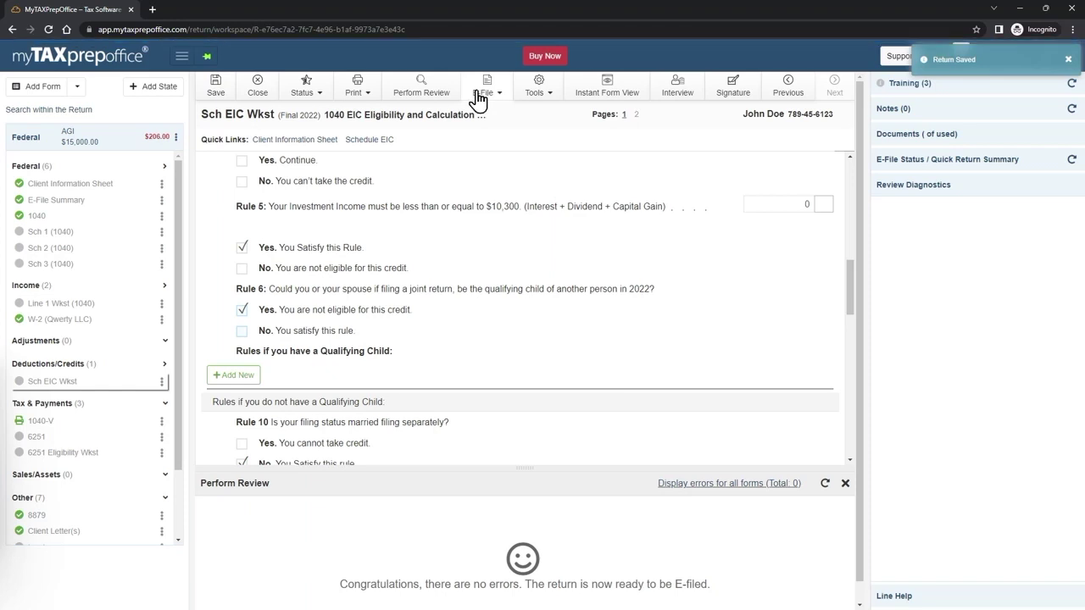
click(491, 100)
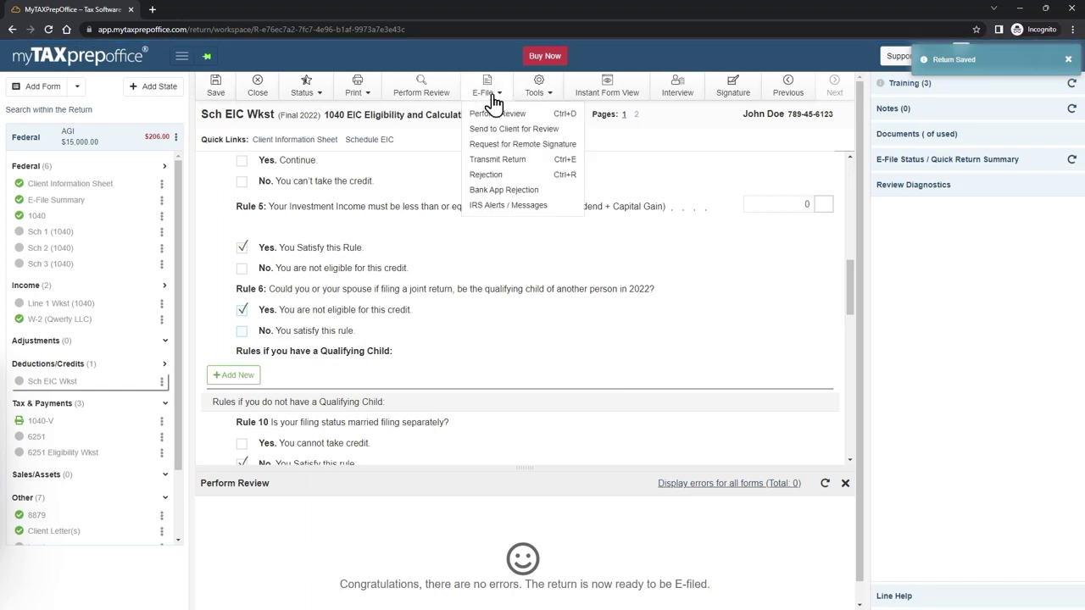
click(508, 160)
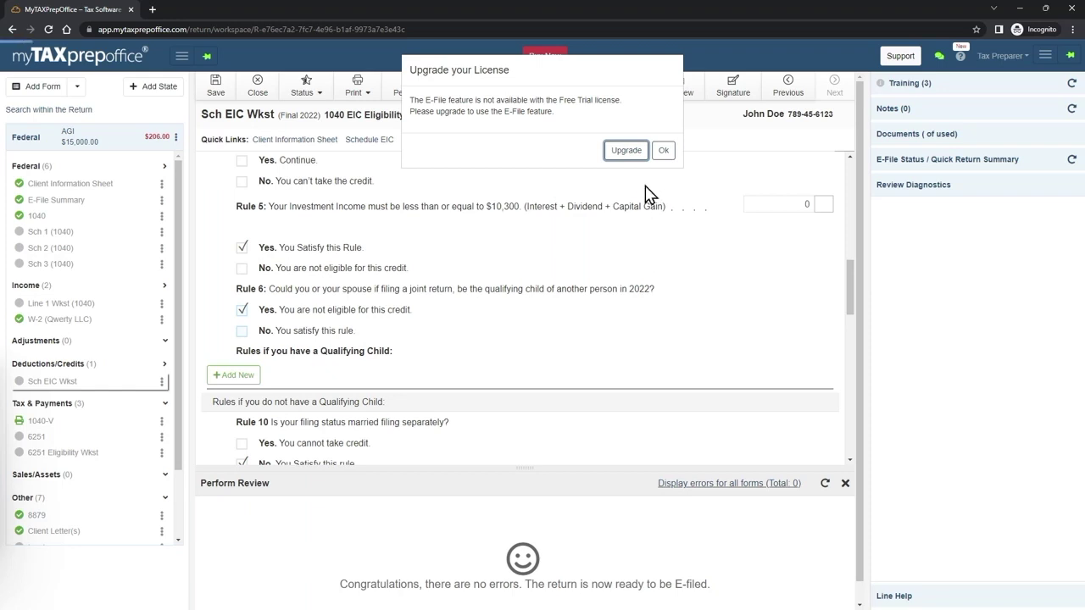
click(664, 152)
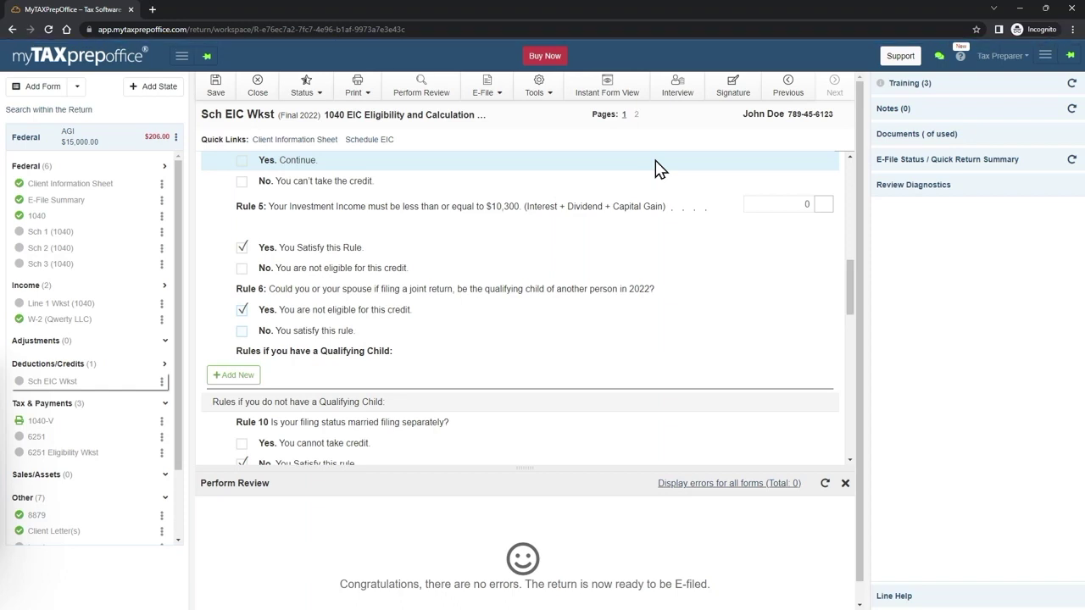
- Close the review results, open the 1040 form, and save the return
click(845, 484)
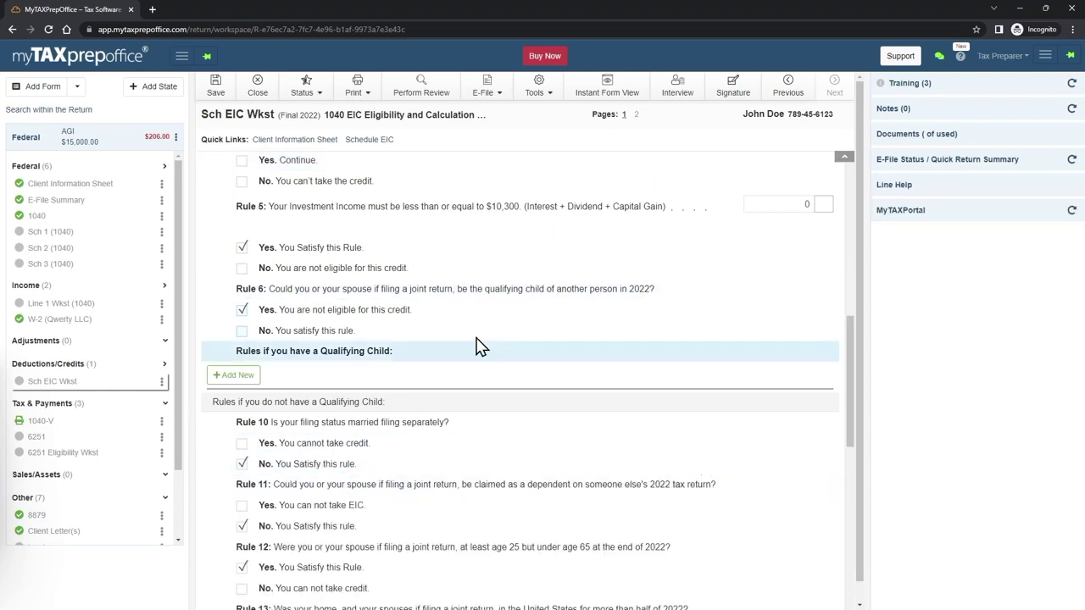
click(89, 187)
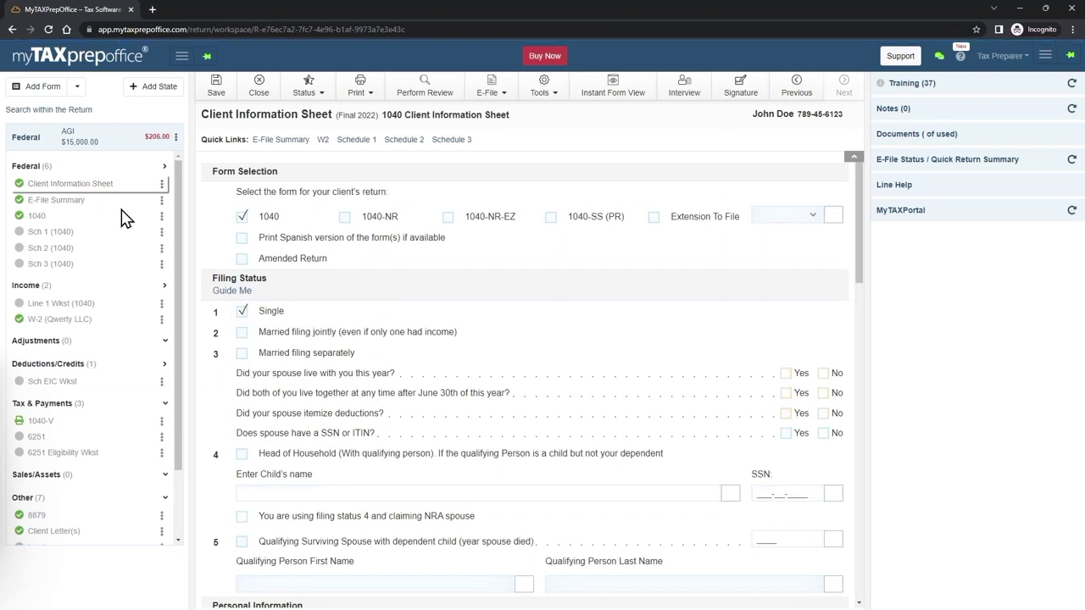
click(37, 219)
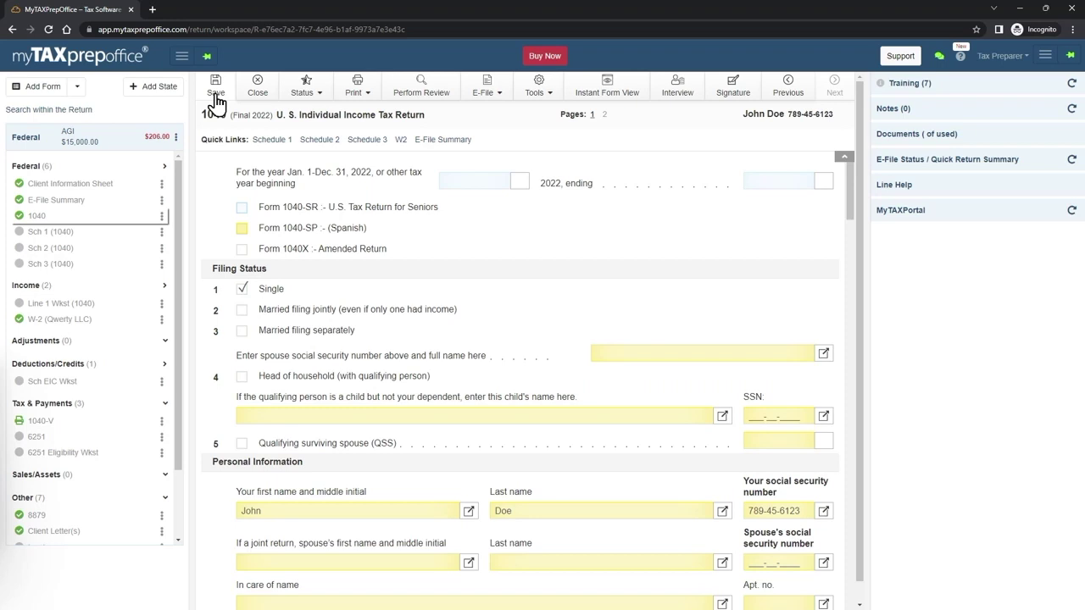
click(216, 102)
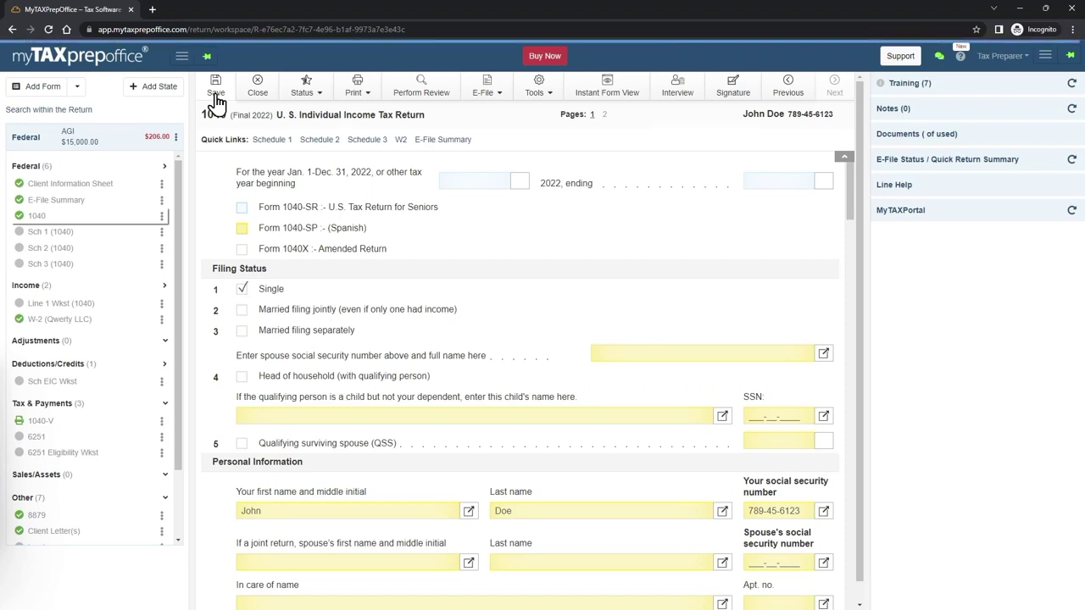
- Rerun the error review and check the E-File menu without transmitting
click(417, 95)
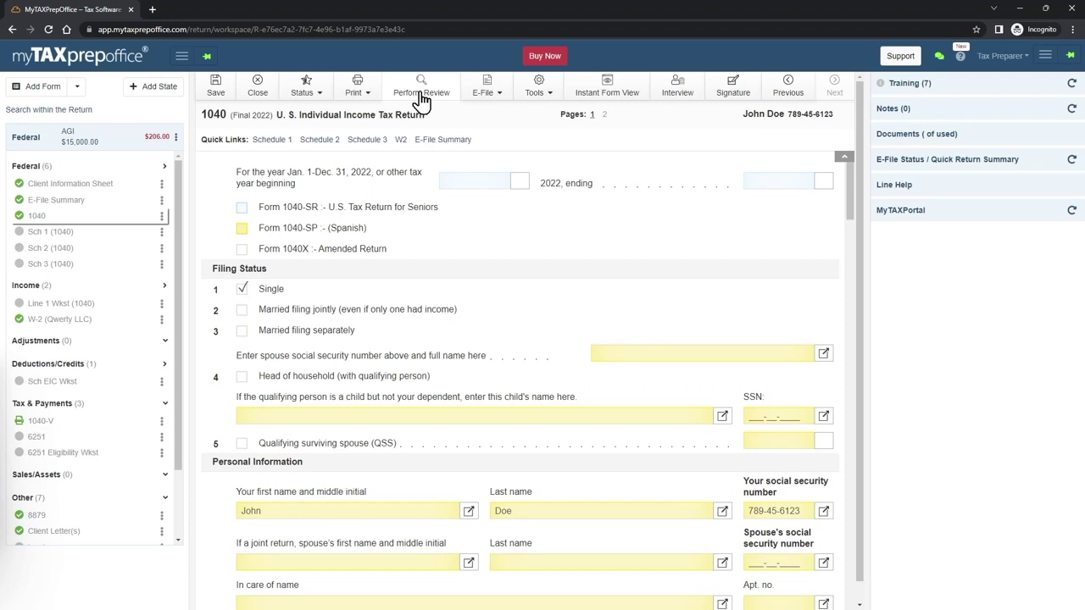
click(486, 88)
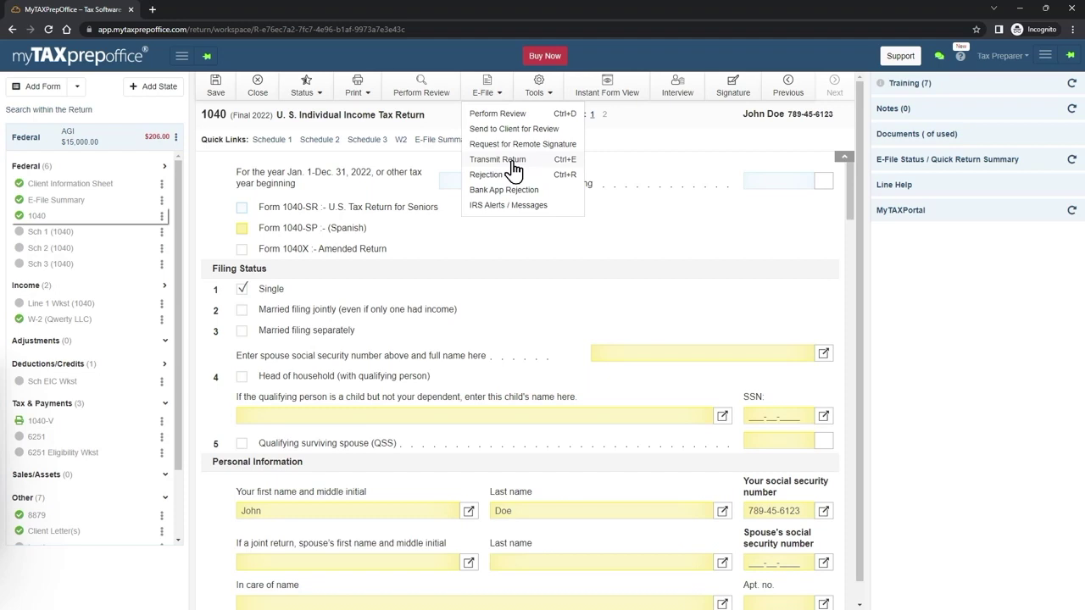
click(387, 52)
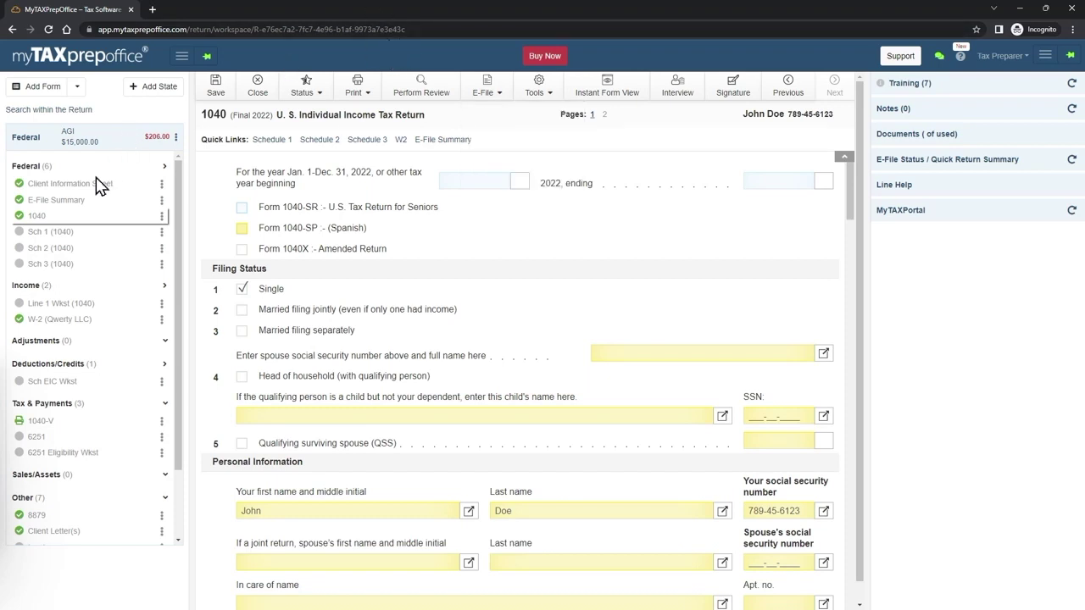